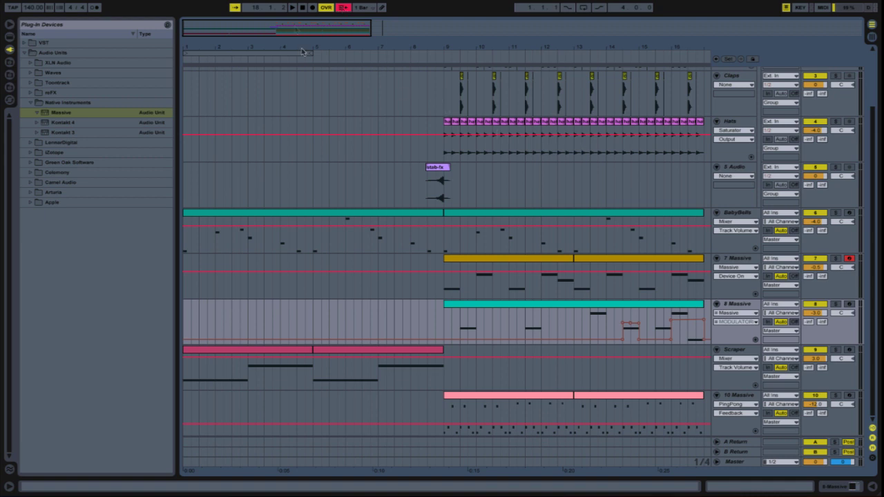
Re-enable the overridden automation across the arrangement.
{"action": "mouse_move", "coordinate": [364, 28]}
{"action": "left_mouse_down"}
{"action": "mouse_move", "coordinate": [377, 33]}
{"action": "mouse_move", "coordinate": [368, 33]}
{"action": "left_mouse_up"}
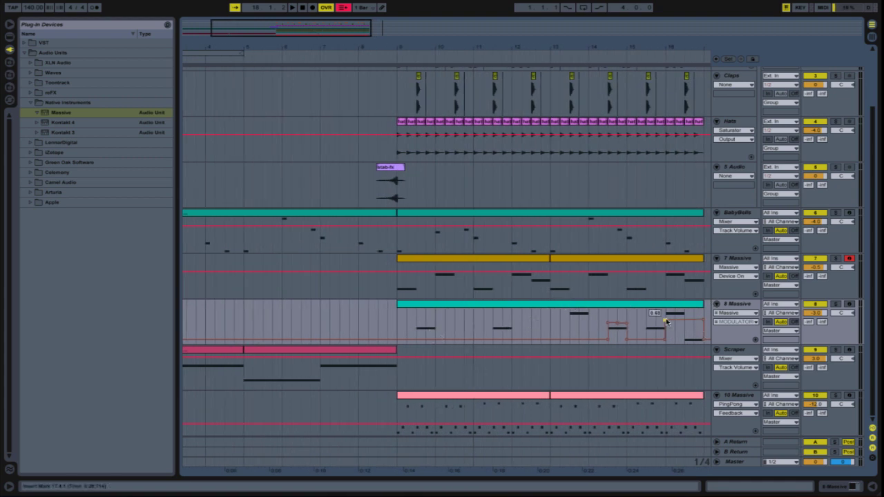
{"action": "left_click", "coordinate": [344, 8]}
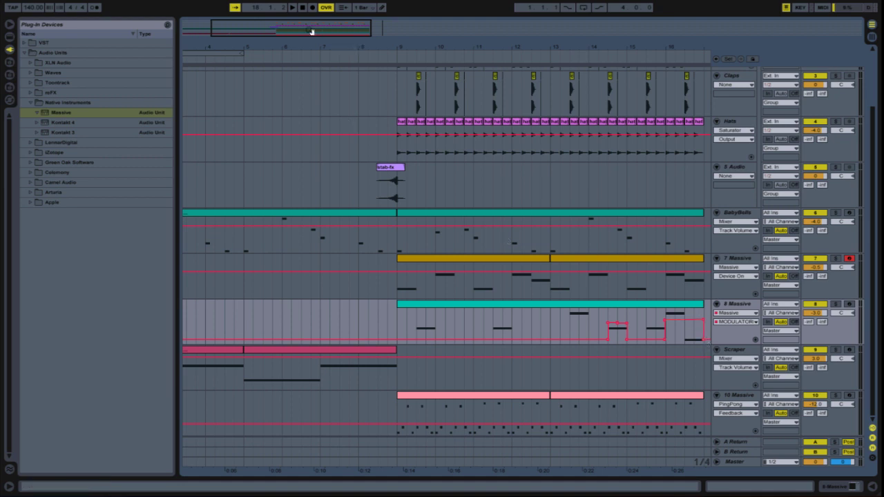
Audition the second clip of the 10 Massive track in solo, from bar 13, and turn solo off again.
{"action": "left_click_drag", "start_coordinate": [310, 31], "coordinate": [311, 17]}
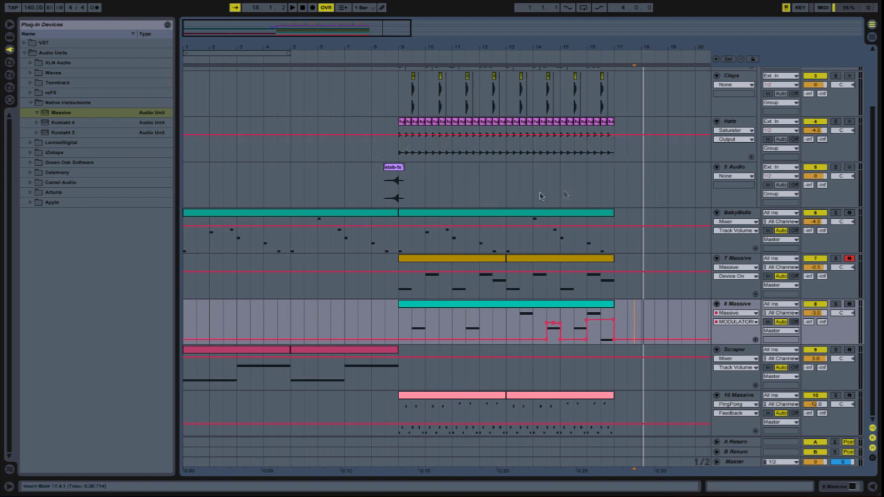
{"action": "left_click_drag", "start_coordinate": [263, 31], "coordinate": [353, 32]}
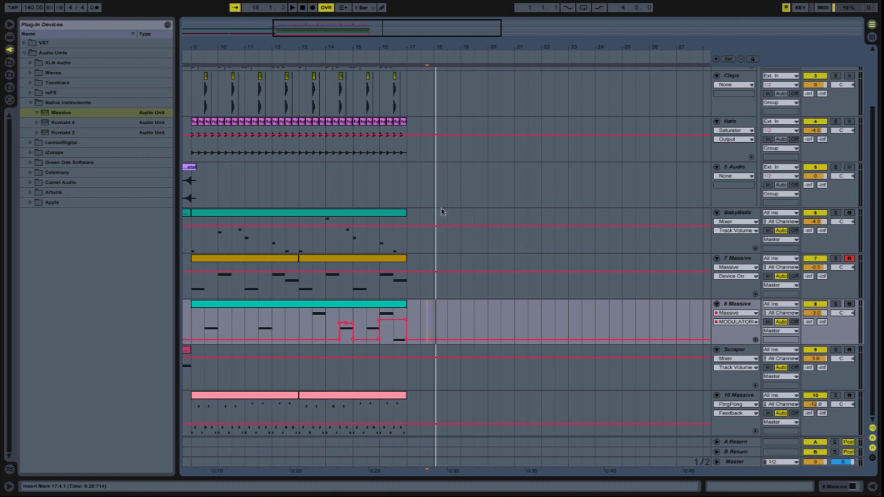
{"action": "scroll", "coordinate": [442, 207], "scroll_direction": "up", "scroll_amount": 3}
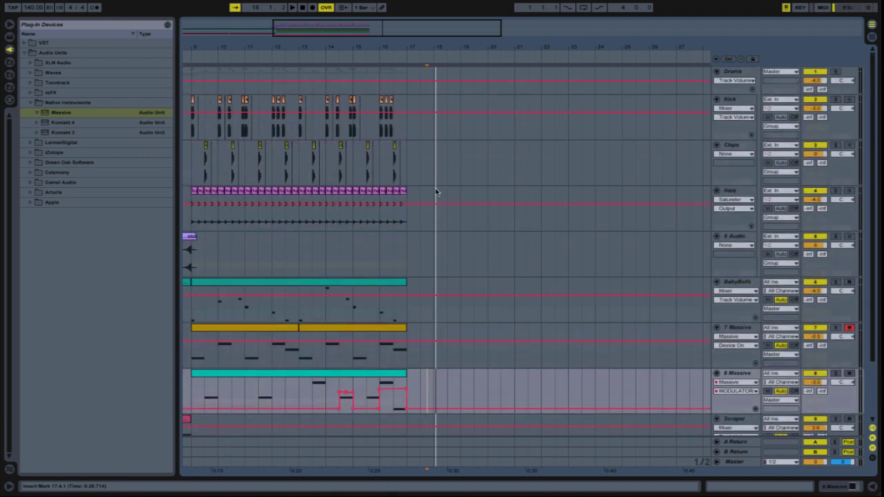
{"action": "scroll", "coordinate": [436, 192], "scroll_direction": "down", "scroll_amount": 3}
{"action": "left_click", "coordinate": [331, 397]}
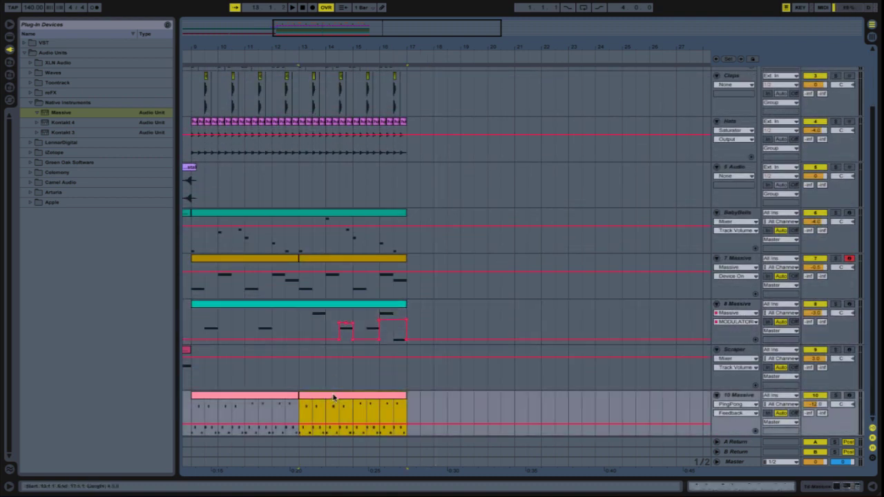
{"action": "left_click", "coordinate": [835, 396]}
{"action": "key", "text": "space"}
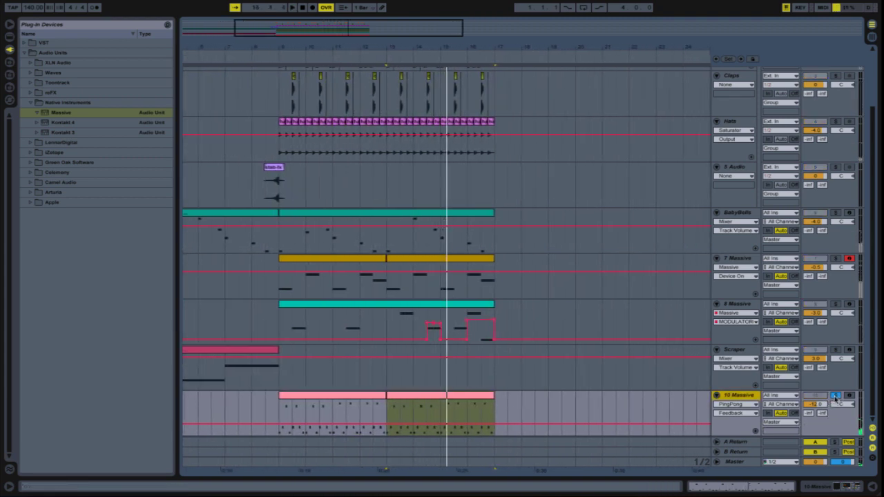
{"action": "left_click", "coordinate": [836, 396]}
Copy the second 10 Massive clip to bar 17 and lower the copy's high note at 1.2 to E3.
{"action": "left_click", "coordinate": [466, 399]}
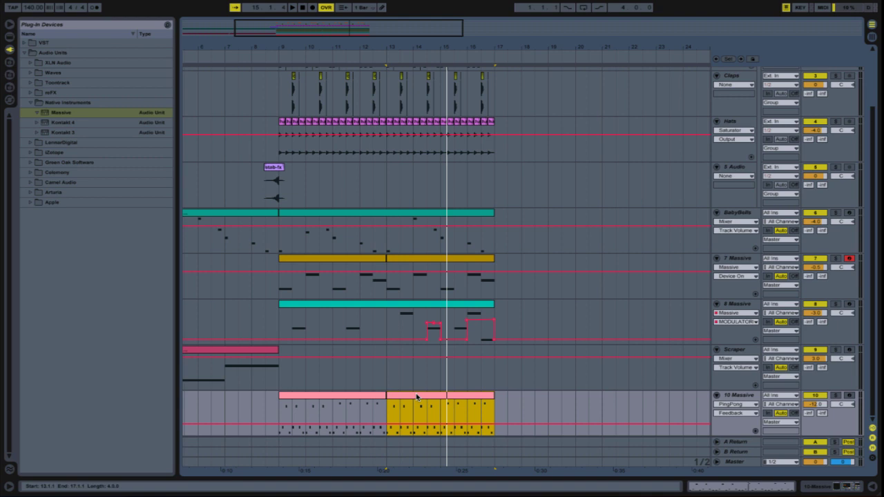
{"action": "left_click_drag", "start_coordinate": [416, 398], "coordinate": [527, 400]}
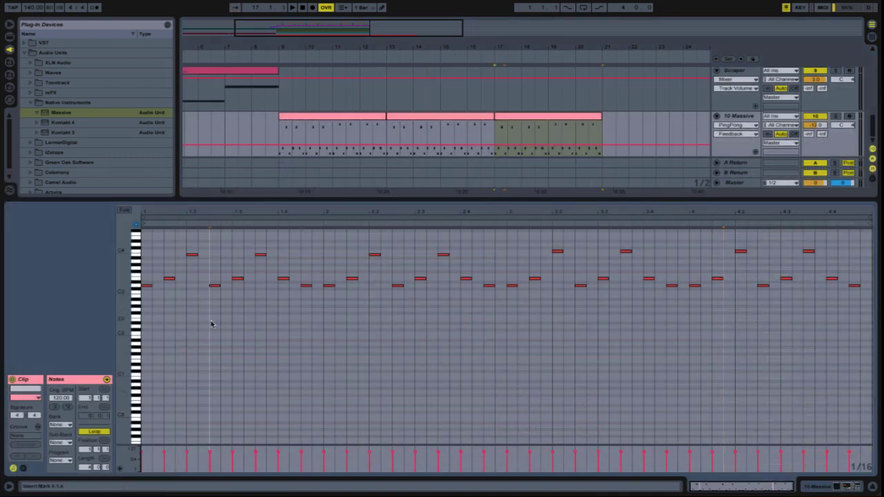
{"action": "left_click", "coordinate": [211, 323]}
{"action": "left_click", "coordinate": [192, 275]}
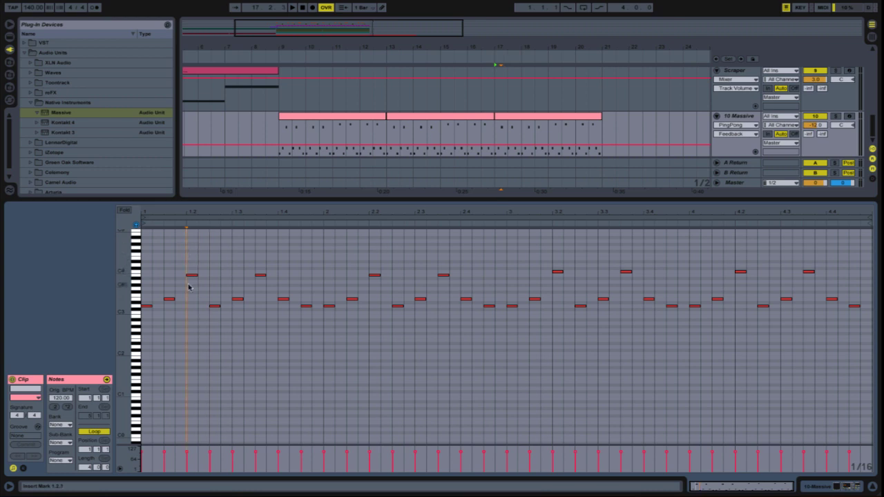
{"action": "left_click_drag", "start_coordinate": [193, 276], "coordinate": [193, 301]}
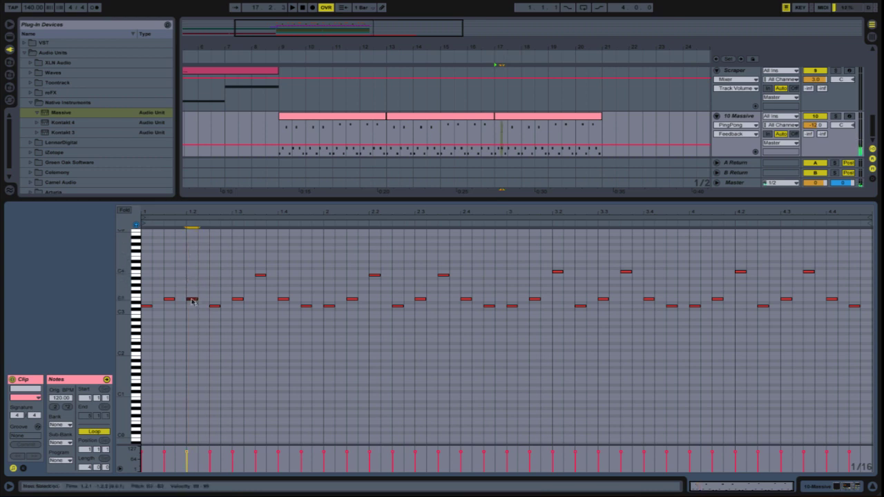
Lower the remaining high notes of the bar 17 clip to E3 and F3 and play the result.
{"action": "left_click_drag", "start_coordinate": [259, 277], "coordinate": [260, 300]}
{"action": "left_click_drag", "start_coordinate": [294, 242], "coordinate": [861, 280]}
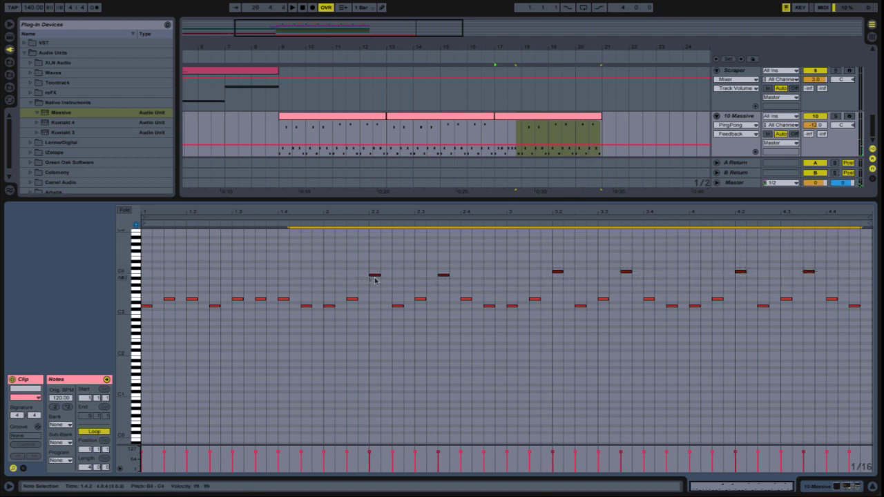
{"action": "left_click_drag", "start_coordinate": [373, 276], "coordinate": [374, 301]}
{"action": "key", "text": "space"}
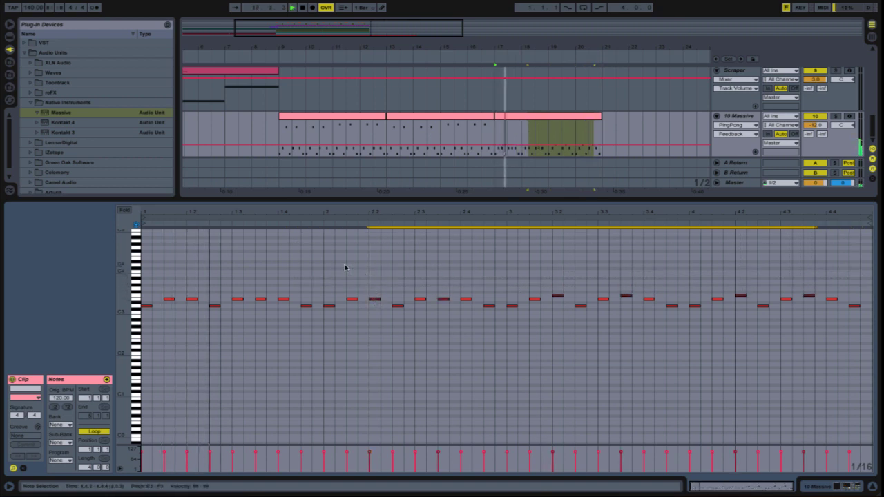
{"action": "key", "text": "space"}
Raise the fourth note of the bar 17 clip to E3 and delete all notes from beat 1.3 onward.
{"action": "left_click", "coordinate": [264, 278]}
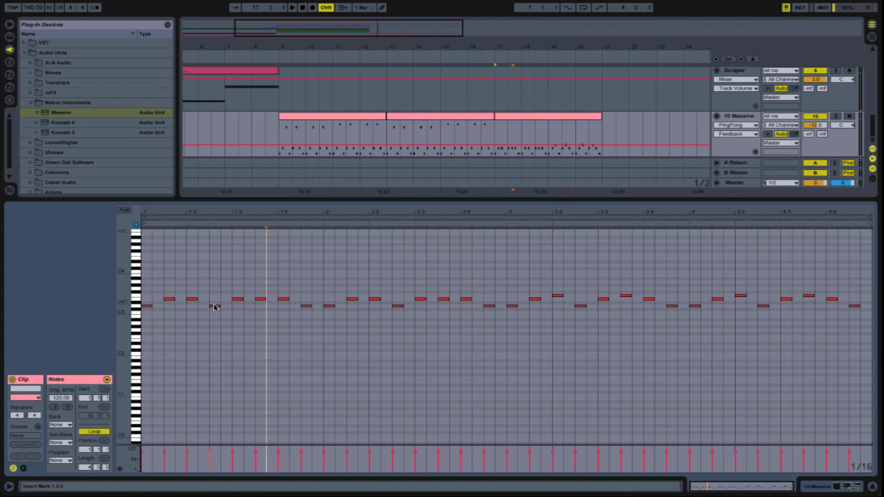
{"action": "left_click_drag", "start_coordinate": [214, 307], "coordinate": [219, 301]}
{"action": "left_click", "coordinate": [247, 265]}
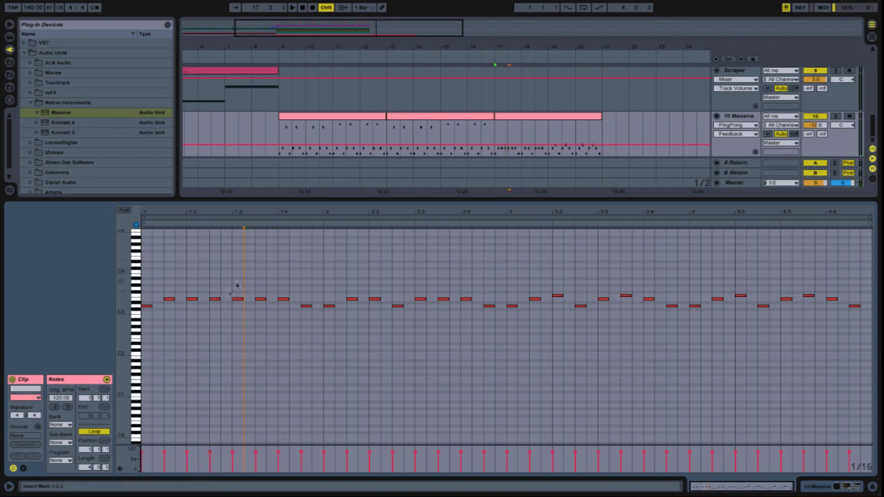
{"action": "left_click_drag", "start_coordinate": [235, 265], "coordinate": [879, 362]}
{"action": "key", "text": "Delete"}
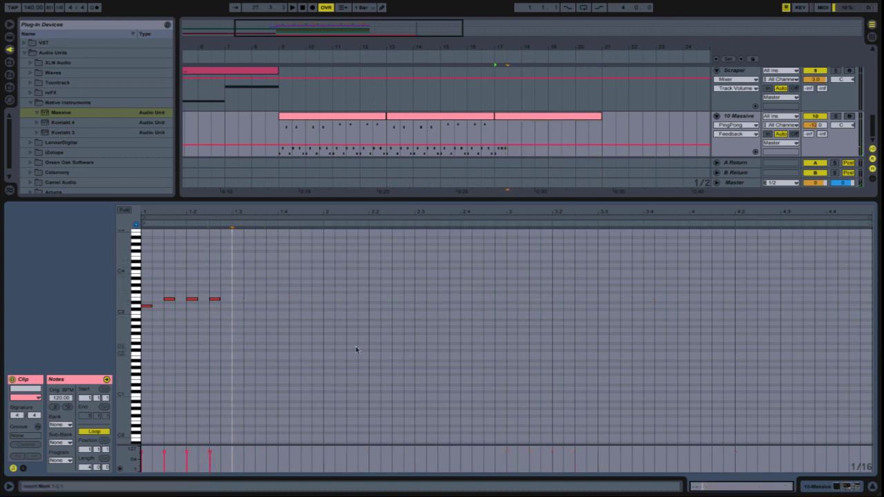
Duplicate the remaining four-note pattern repeatedly until it fills the four-bar clip, and play it back.
{"action": "left_click_drag", "start_coordinate": [230, 256], "coordinate": [143, 344]}
{"action": "key", "text": "ctrl+d"}
{"action": "key", "text": "ctrl+d"}
{"action": "key", "text": "ctrl+d"}
{"action": "key", "text": "ctrl+d"}
{"action": "key", "text": "ctrl+d"}
{"action": "key", "text": "ctrl+d"}
{"action": "key", "text": "ctrl+d"}
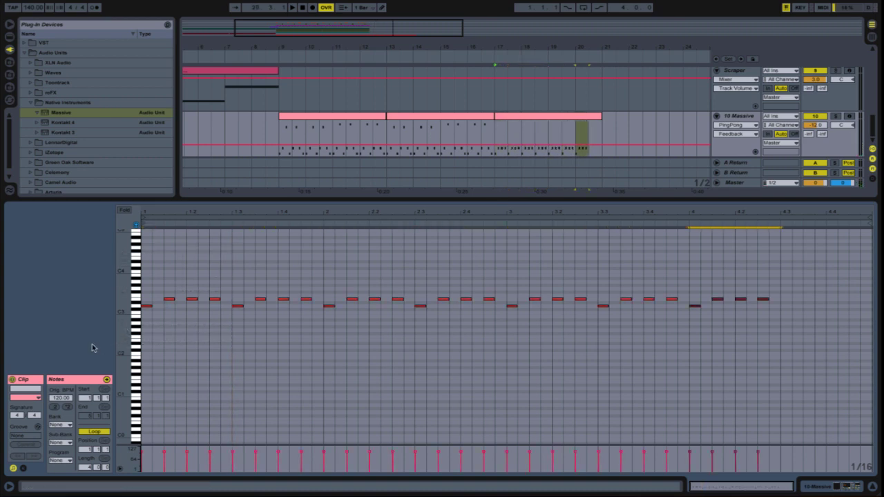
{"action": "key", "text": "space"}
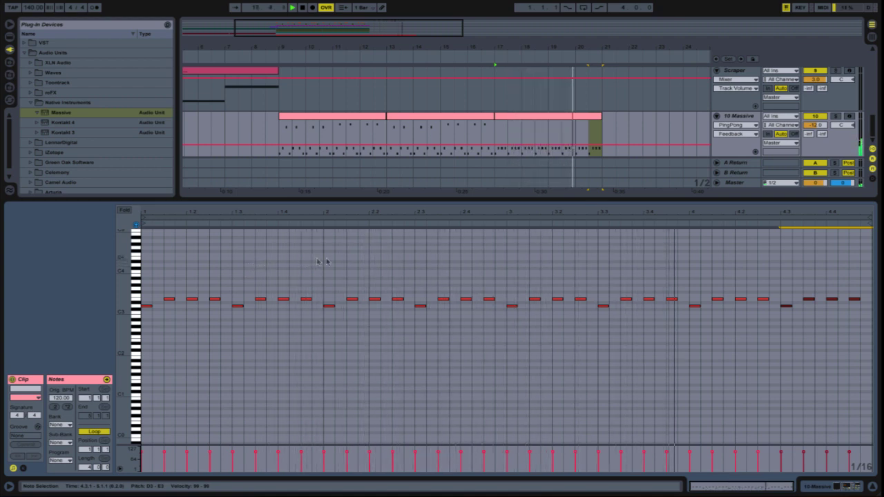
{"action": "key", "text": "space"}
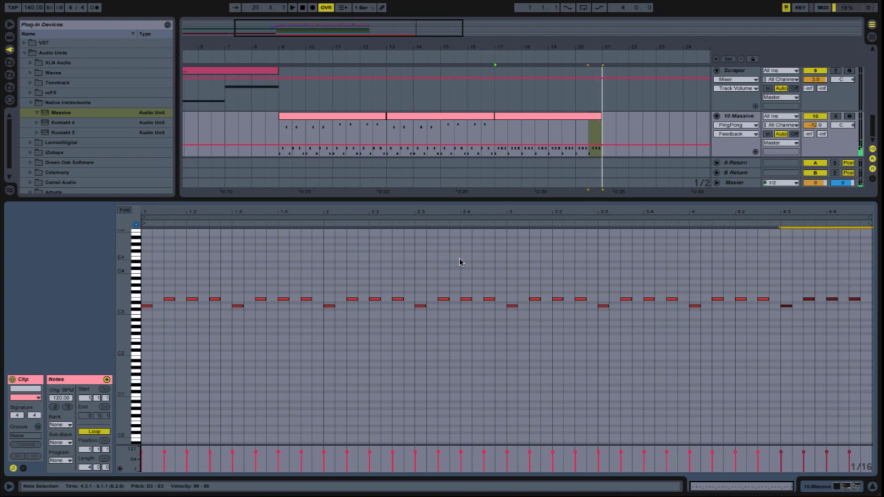
Show the Auto Filter frequency automation on 10 Massive and delete the intermediate breakpoints within the bar 17 to 21 clip.
{"action": "left_click", "coordinate": [526, 119]}
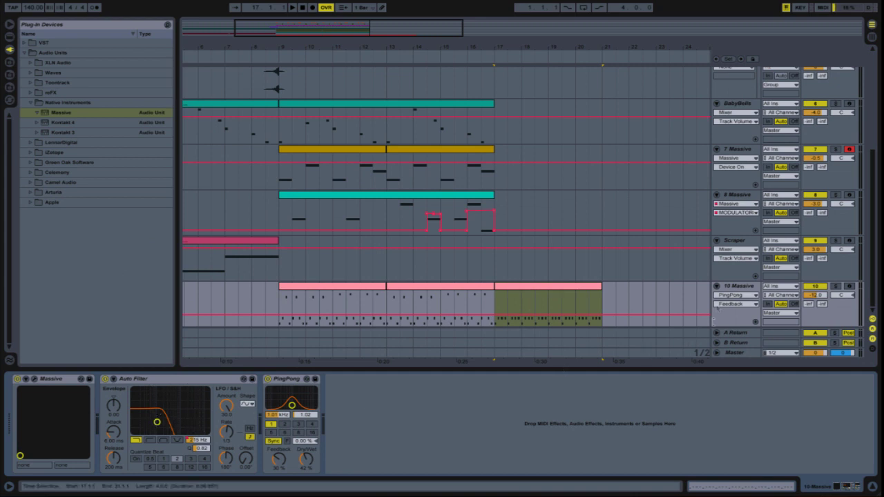
{"action": "left_click", "coordinate": [195, 443]}
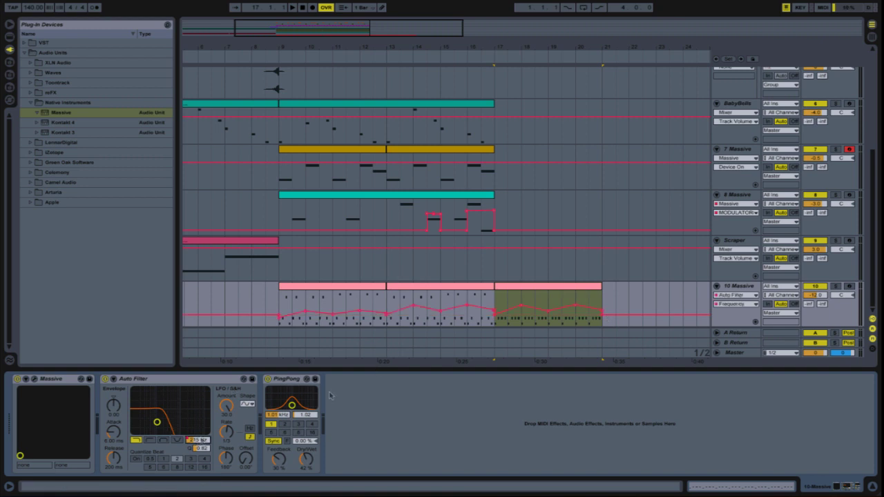
{"action": "left_click", "coordinate": [523, 297]}
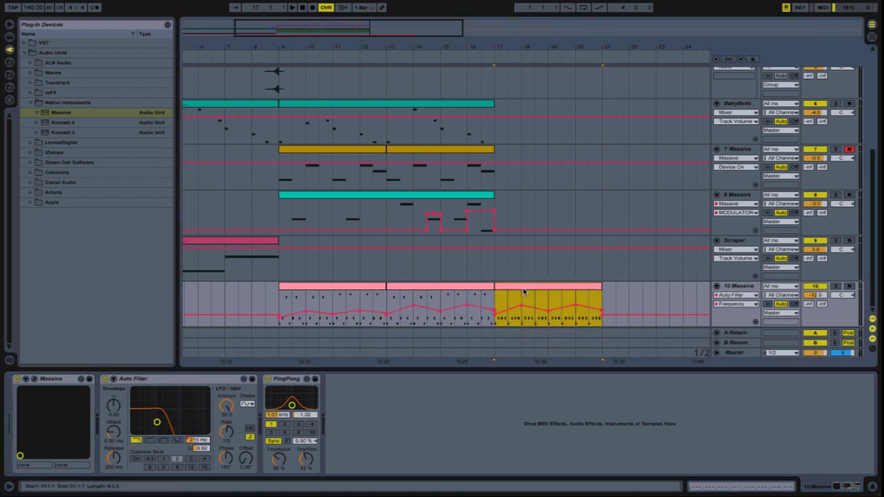
{"action": "key", "text": "z"}
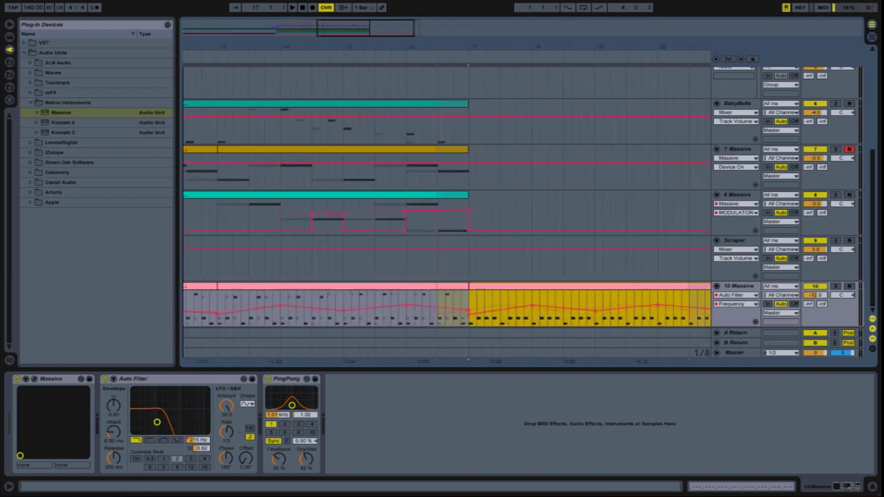
{"action": "left_click", "coordinate": [409, 306]}
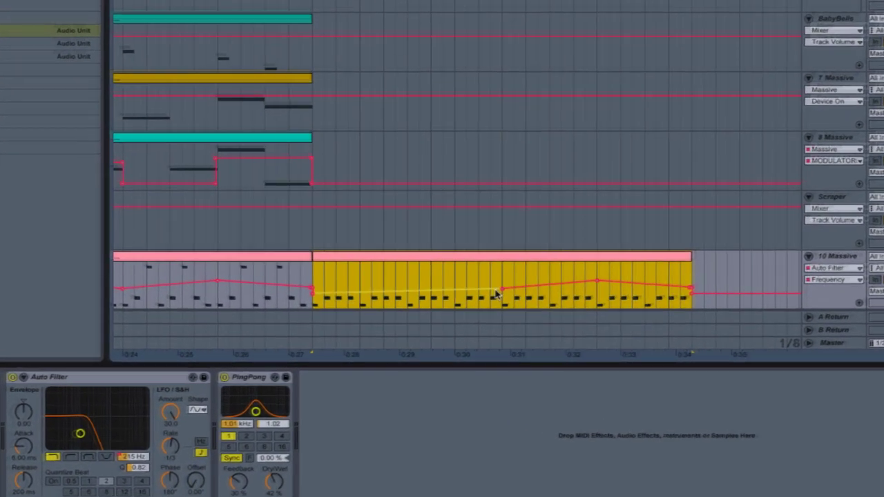
{"action": "left_click", "coordinate": [501, 290]}
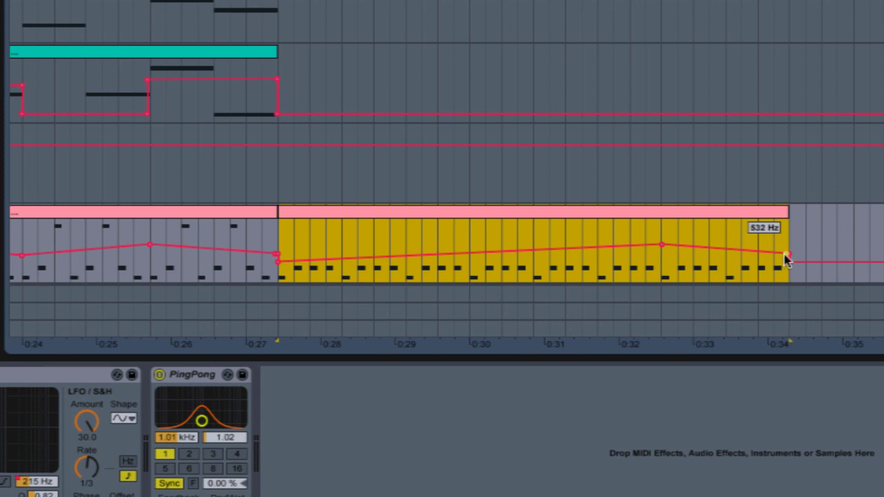
{"action": "left_click", "coordinate": [661, 245]}
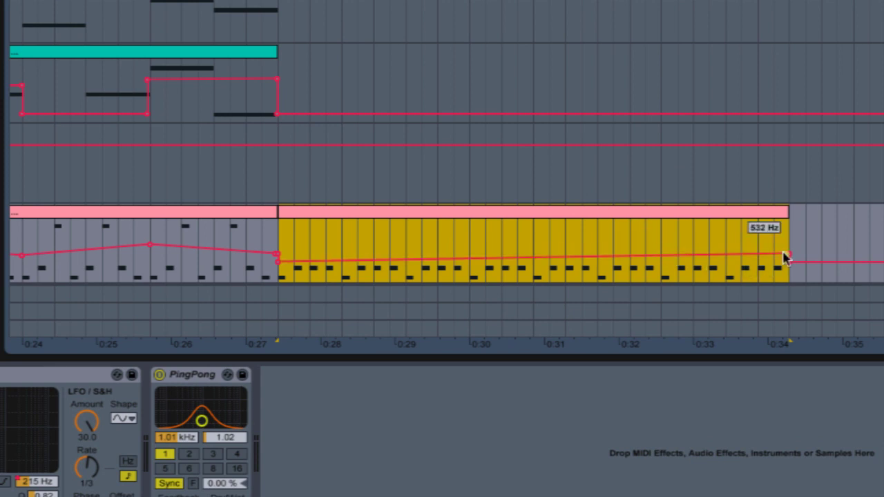
Raise the frequency breakpoint at the clip's end, bar 21, to form one steady upward filter sweep, and listen to it.
{"action": "left_click_drag", "start_coordinate": [785, 254], "coordinate": [787, 222]}
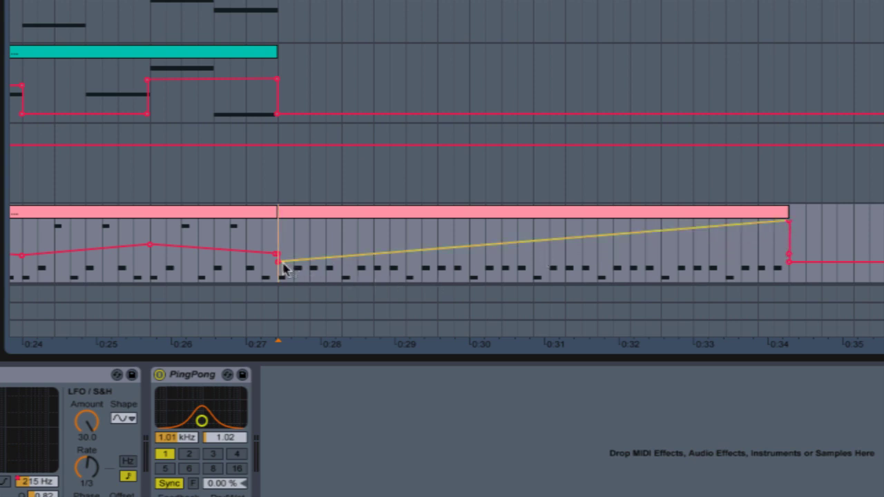
{"action": "left_click", "coordinate": [647, 214]}
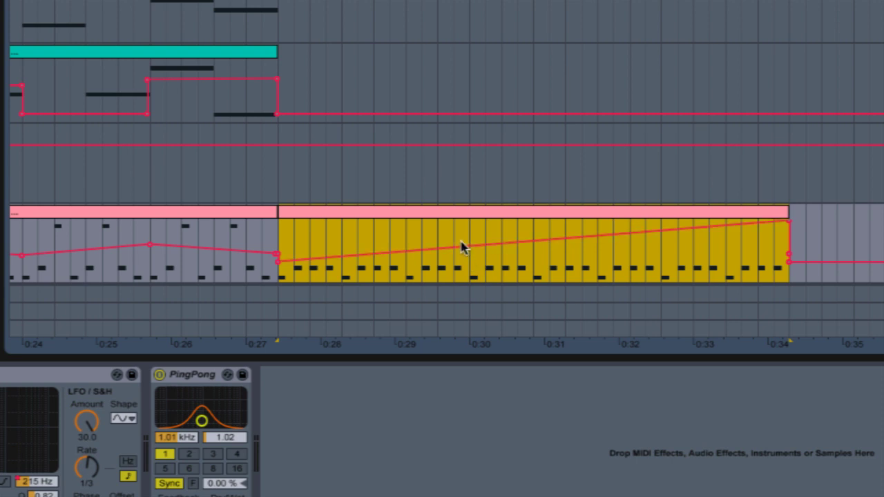
{"action": "key", "text": "space"}
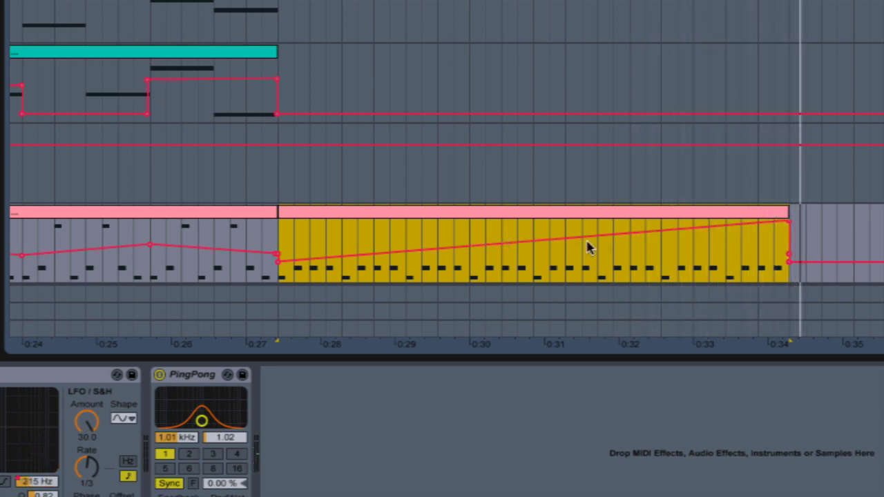
{"action": "left_click_drag", "start_coordinate": [795, 224], "coordinate": [789, 230]}
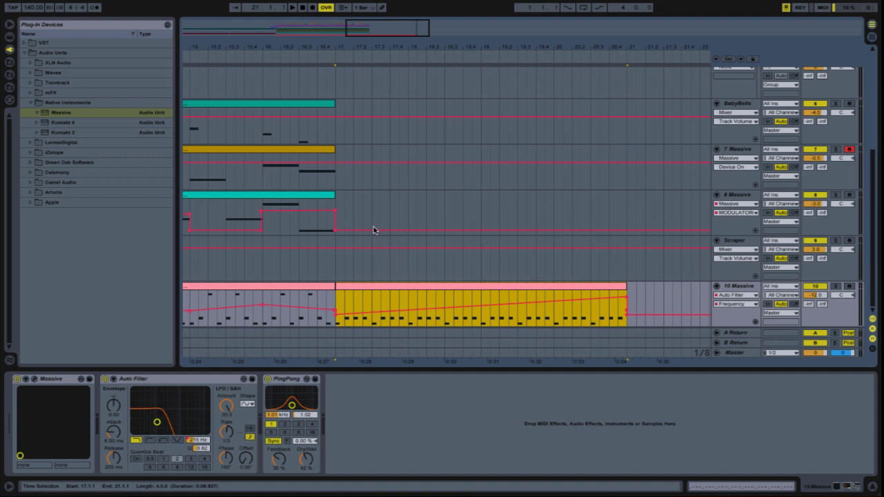
Copy the first clip of the Scraper track to bar 17.
{"action": "left_click", "coordinate": [257, 229]}
{"action": "left_click_drag", "start_coordinate": [357, 34], "coordinate": [217, 31]}
{"action": "left_click", "coordinate": [200, 245]}
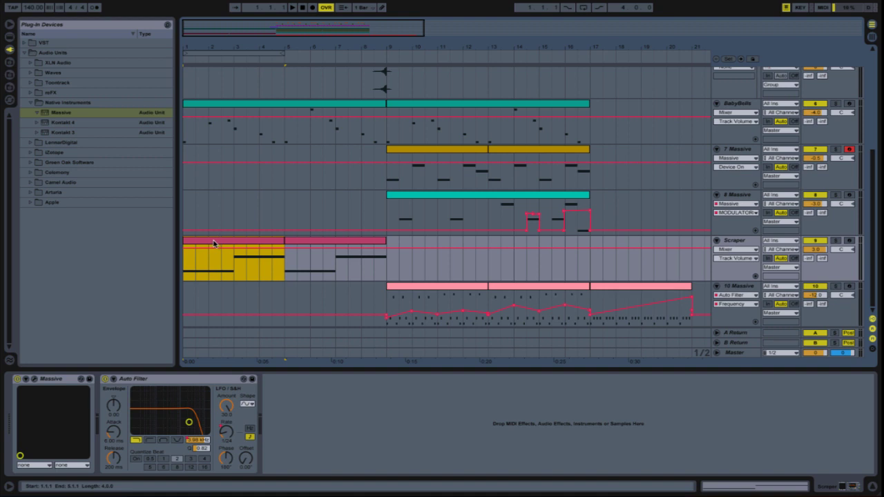
{"action": "left_click_drag", "start_coordinate": [211, 244], "coordinate": [618, 246]}
Shorten the copied Scraper clip to two bars, ending at bar 19, and play the section.
{"action": "left_click_drag", "start_coordinate": [277, 25], "coordinate": [363, 26]}
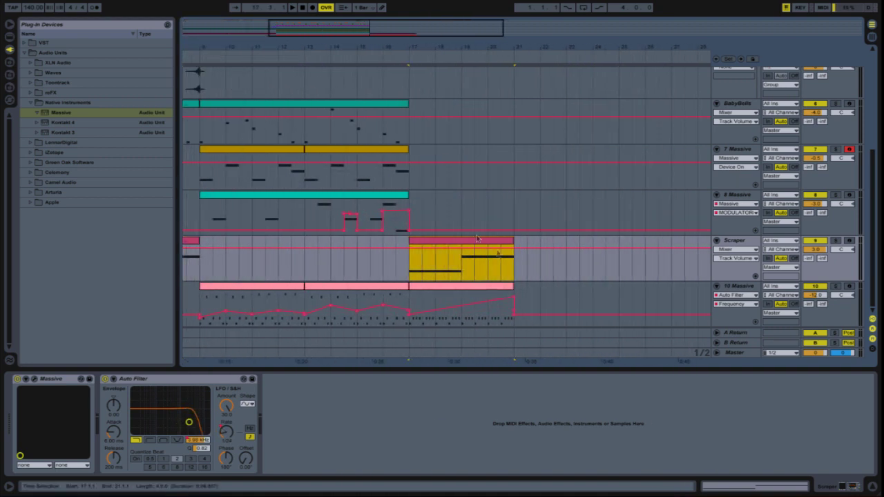
{"action": "left_click_drag", "start_coordinate": [514, 241], "coordinate": [461, 241]}
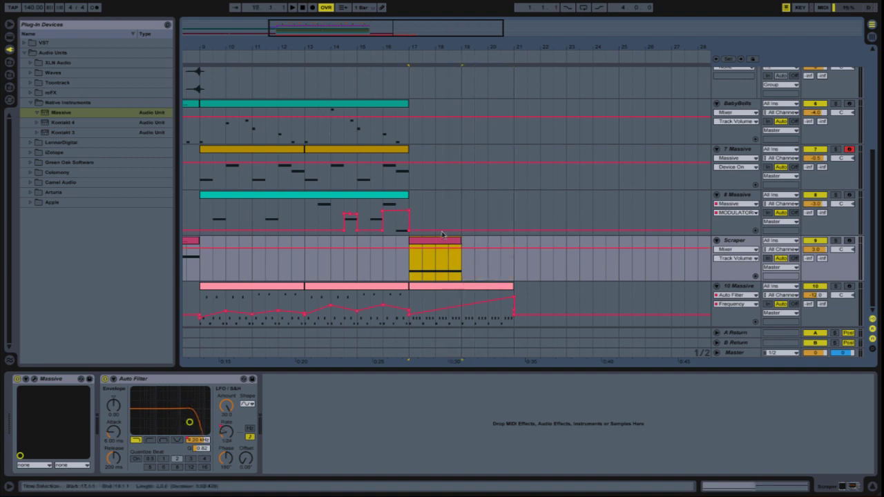
{"action": "key", "text": "space"}
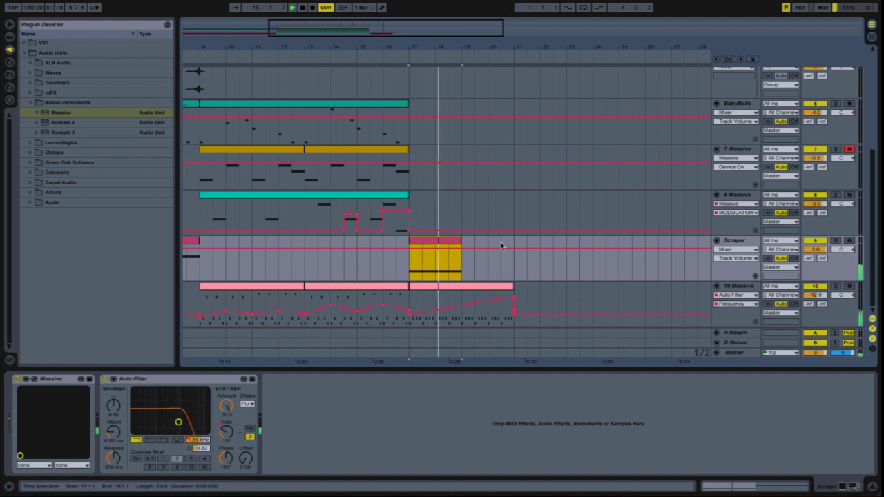
{"action": "key", "text": "space"}
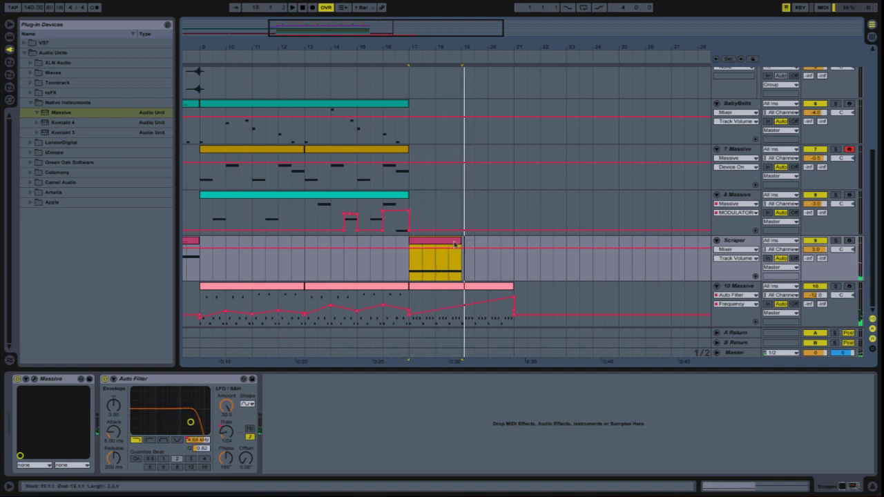
Show the Auto Filter frequency automation on Scraper and reshape it into one straight fall from bar 17 to the minimum at bar 19.
{"action": "left_click", "coordinate": [437, 312]}
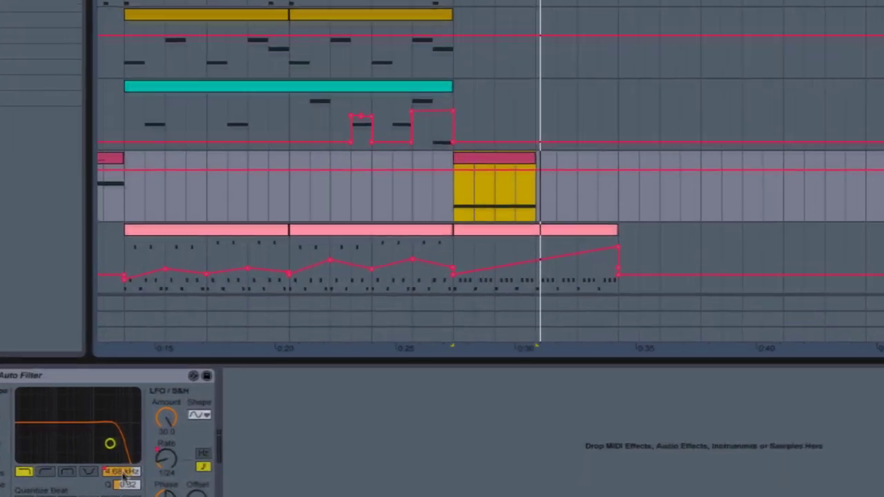
{"action": "left_click", "coordinate": [198, 440]}
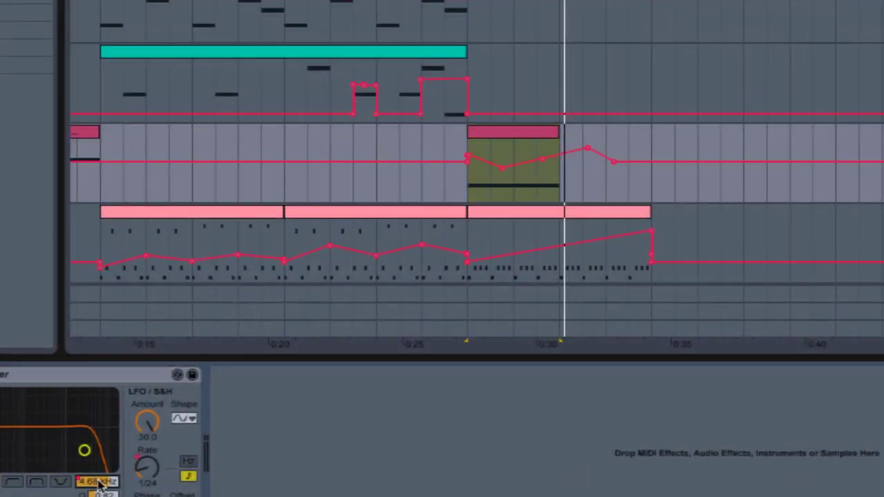
{"action": "left_click_drag", "start_coordinate": [586, 148], "coordinate": [559, 199]}
{"action": "left_click", "coordinate": [587, 158]}
{"action": "left_click", "coordinate": [613, 162]}
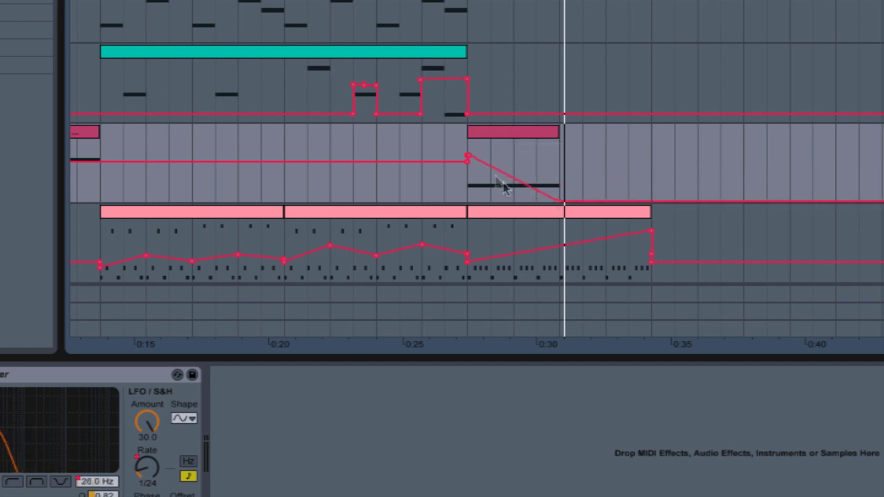
Move the Scraper sweep's starting breakpoints half a bar later with a jump upward before the fall, and play the section from bar 17.
{"action": "left_click_drag", "start_coordinate": [468, 159], "coordinate": [488, 156]}
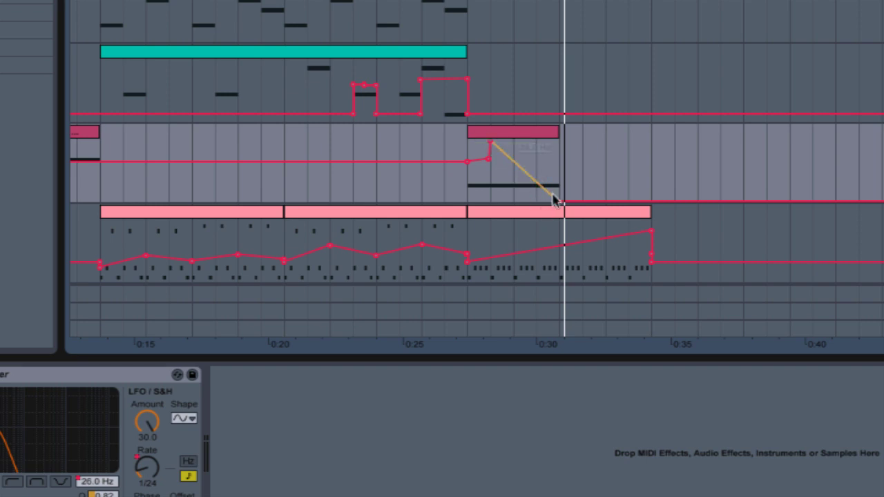
{"action": "left_click", "coordinate": [466, 191]}
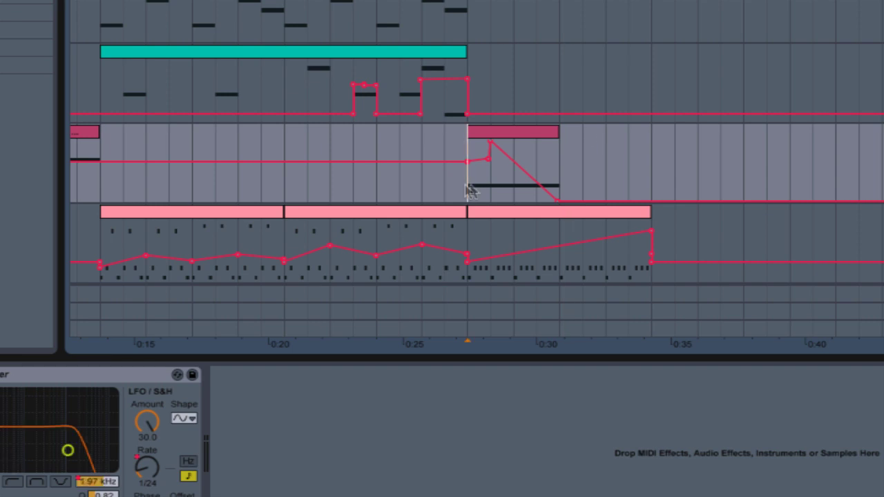
{"action": "key", "text": "space"}
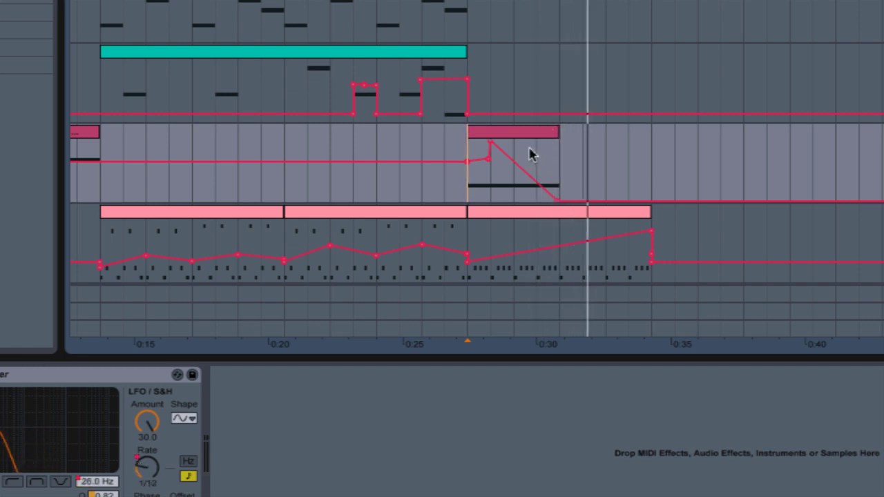
{"action": "scroll", "coordinate": [527, 154], "scroll_direction": "up", "scroll_amount": 5}
{"action": "scroll", "coordinate": [527, 154], "scroll_direction": "down", "scroll_amount": 5}
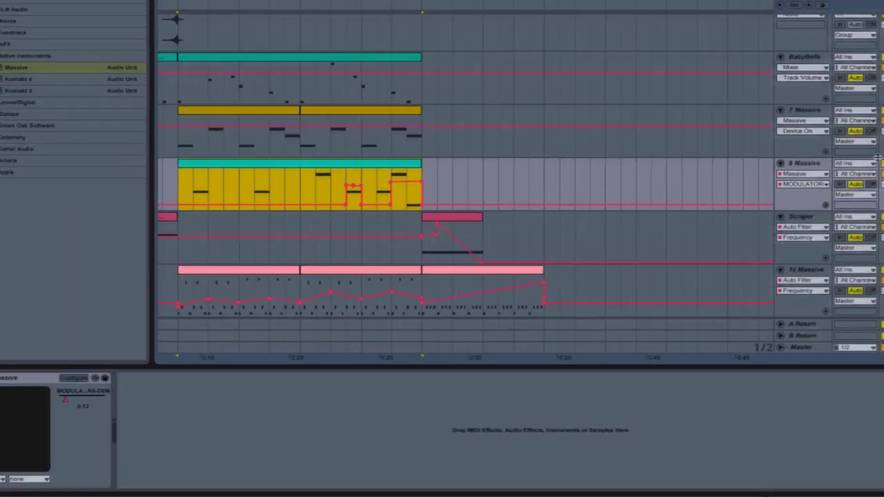
Solo the 8 Massive track and listen to it from bar 9.
{"action": "left_click", "coordinate": [805, 163]}
{"action": "key", "text": "space"}
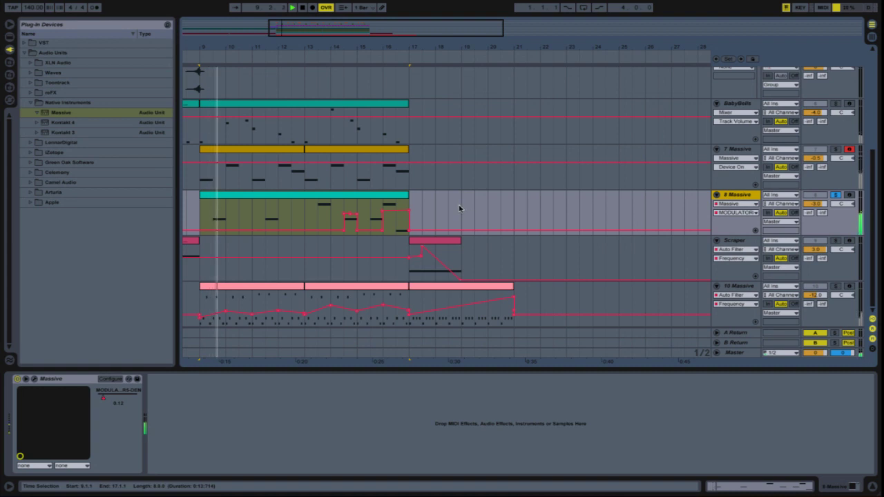
{"action": "left_click", "coordinate": [429, 222]}
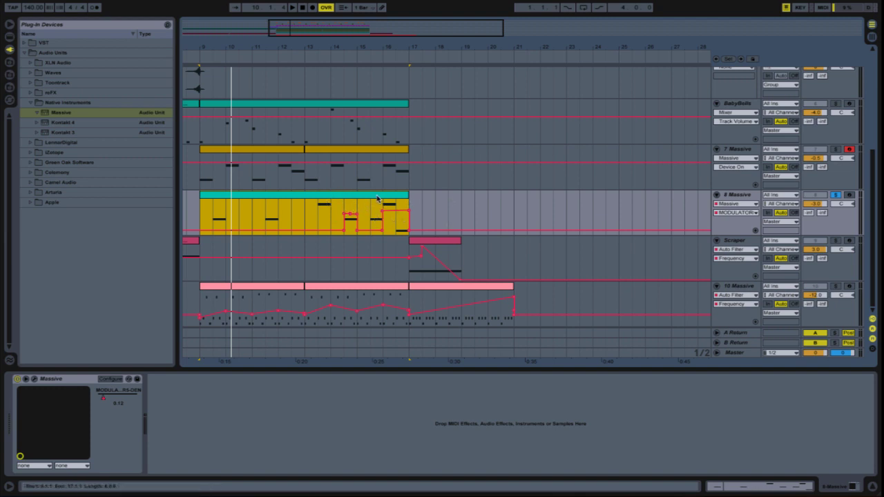
Rename the 8 Massive track as SoftWobble.
{"action": "right_click", "coordinate": [739, 196]}
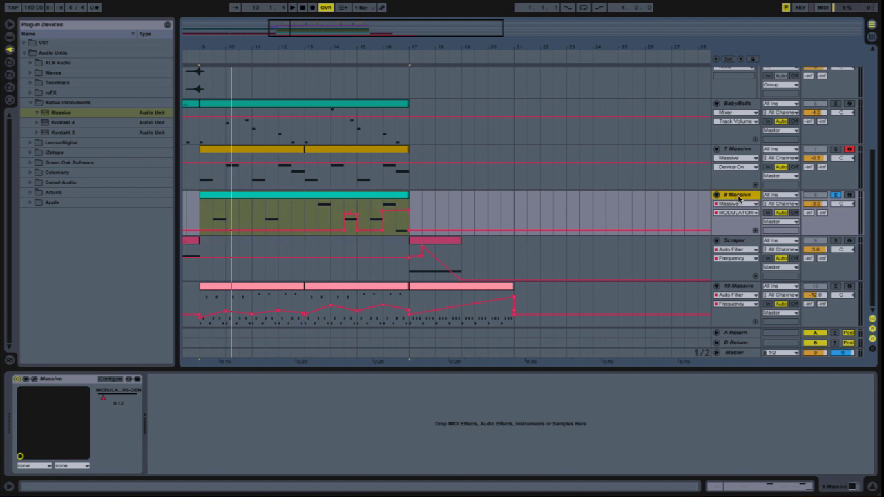
{"action": "key", "text": "Escape"}
{"action": "type", "text": "SoftWobble"}
{"action": "key", "text": "Return"}
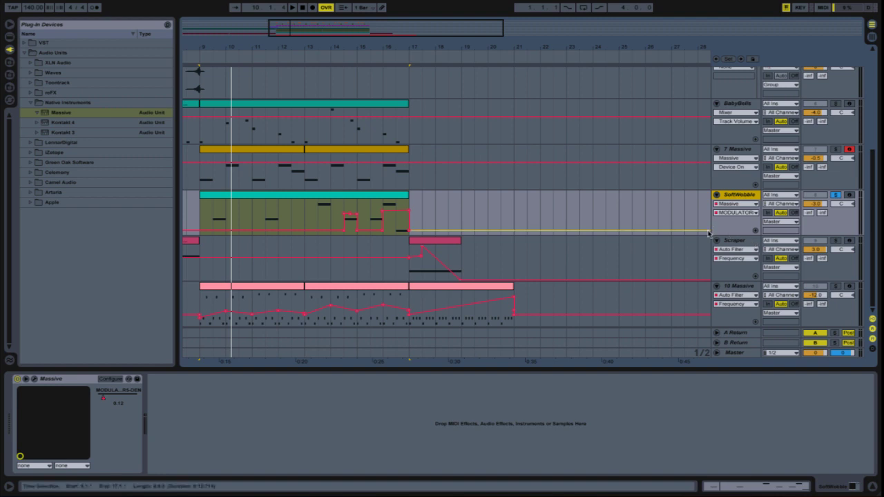
Rename the 10 Massive track as LeadSynth.
{"action": "left_click", "coordinate": [446, 295]}
{"action": "right_click", "coordinate": [747, 290]}
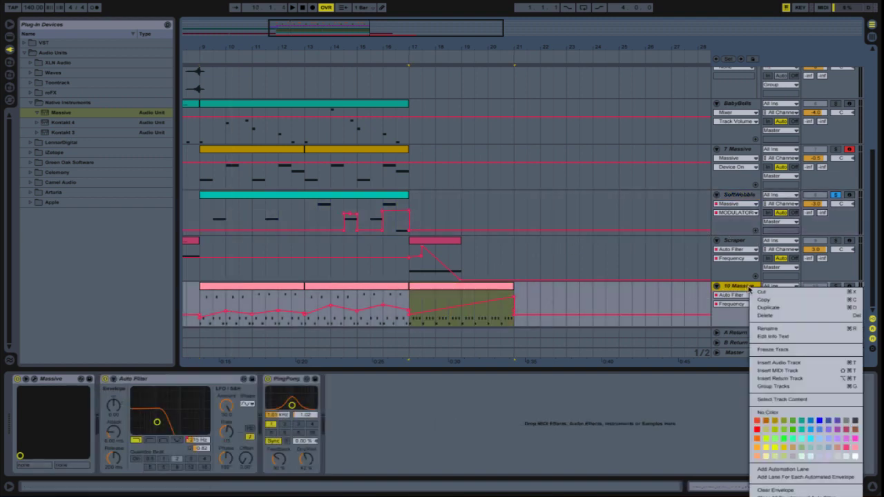
{"action": "left_click", "coordinate": [767, 329]}
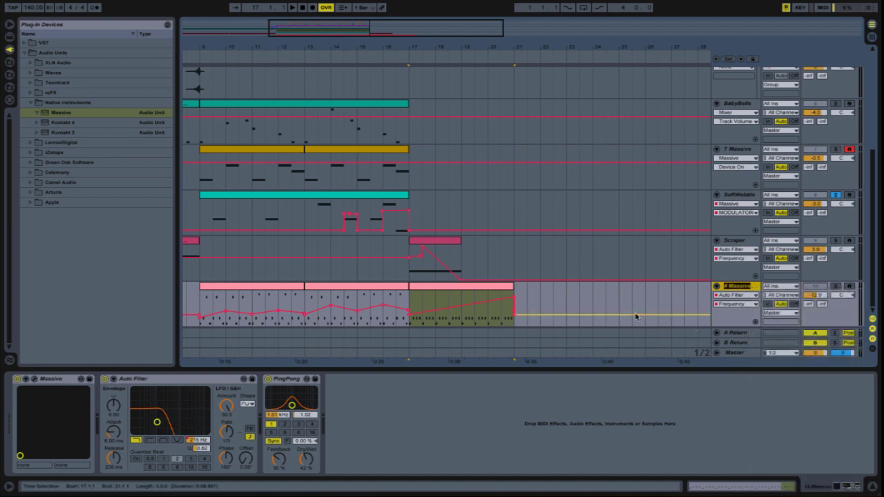
{"action": "type", "text": "LeadSynth"}
Solo the 7 Massive track and play its clip from bar 9.
{"action": "scroll", "coordinate": [588, 249], "scroll_direction": "up", "scroll_amount": 2}
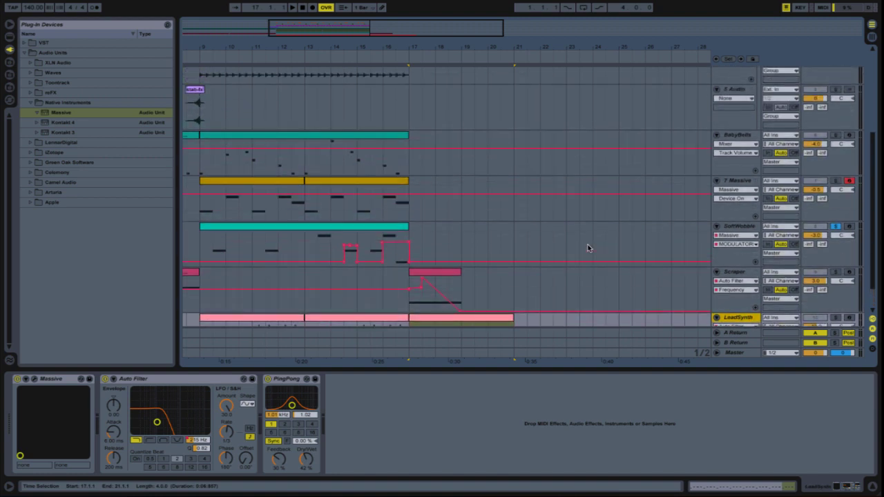
{"action": "left_click", "coordinate": [708, 190]}
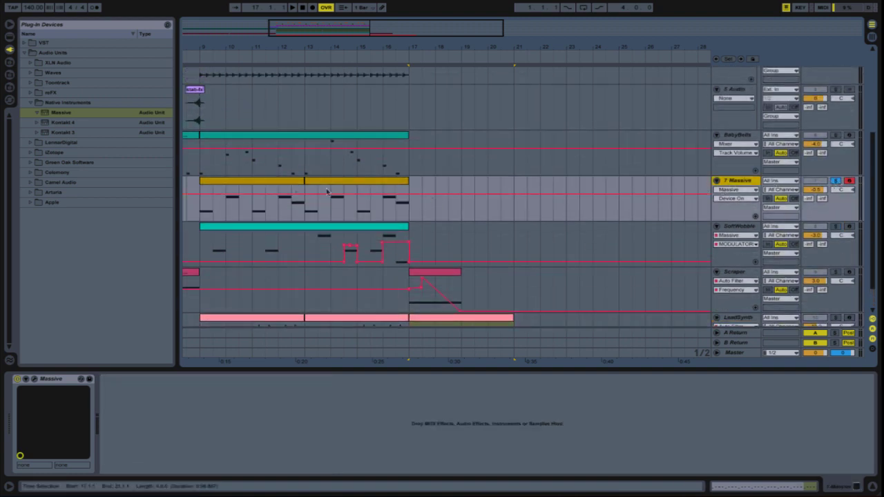
{"action": "left_click", "coordinate": [252, 181]}
{"action": "key", "text": "space"}
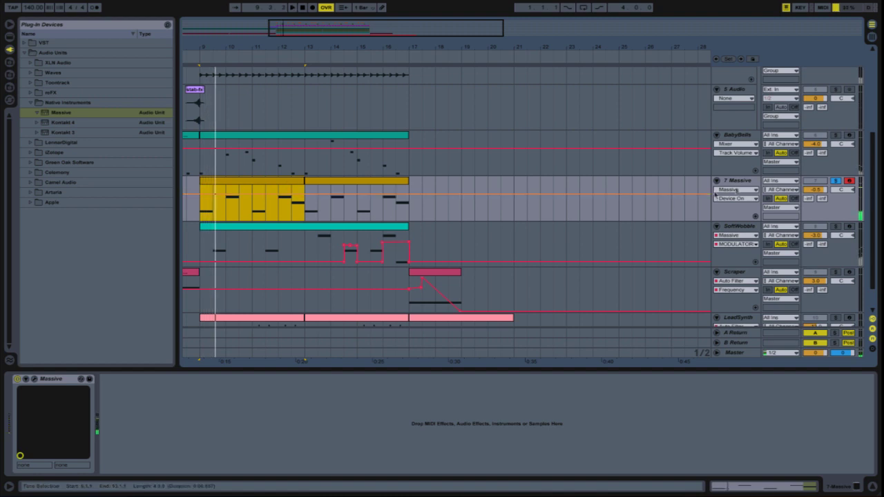
Rename the 7 Massive track as Sub.
{"action": "right_click", "coordinate": [738, 180]}
{"action": "left_click", "coordinate": [748, 221]}
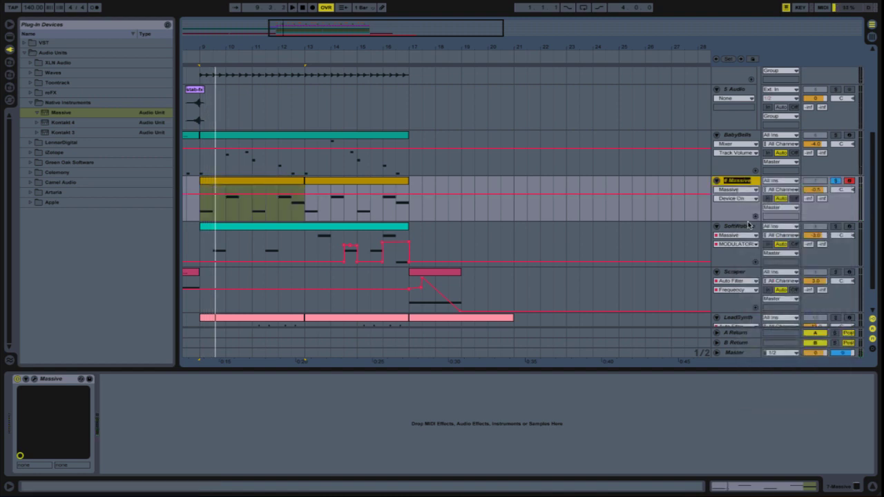
{"action": "type", "text": "Sub"}
{"action": "key", "text": "Return"}
Duplicate the SoftWobble track with its Massive instrument.
{"action": "scroll", "coordinate": [582, 173], "scroll_direction": "up", "scroll_amount": 3}
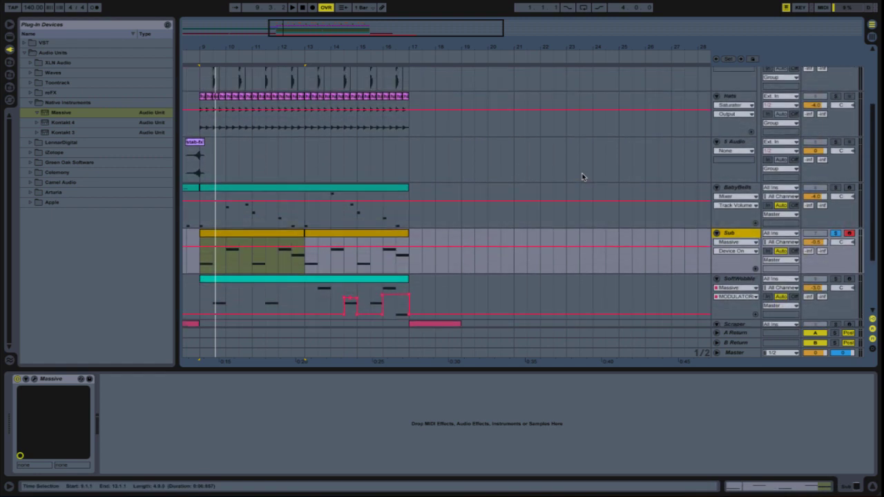
{"action": "scroll", "coordinate": [581, 172], "scroll_direction": "down", "scroll_amount": 5}
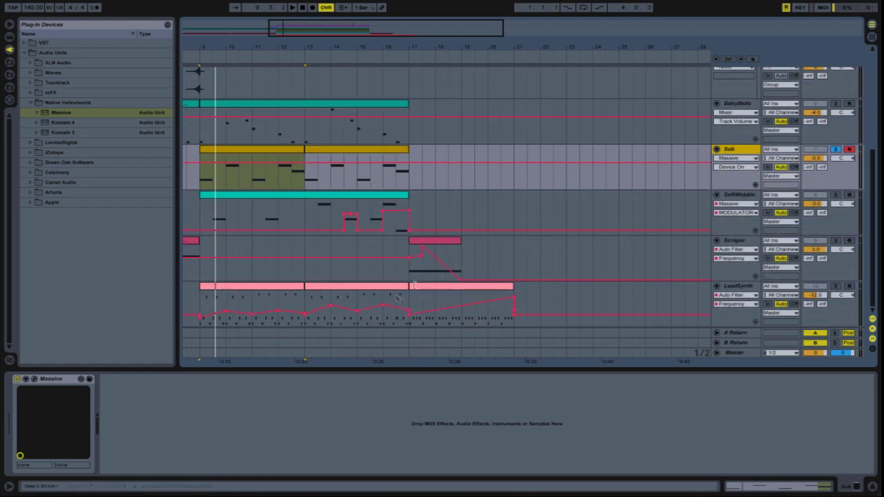
{"action": "left_click", "coordinate": [372, 200]}
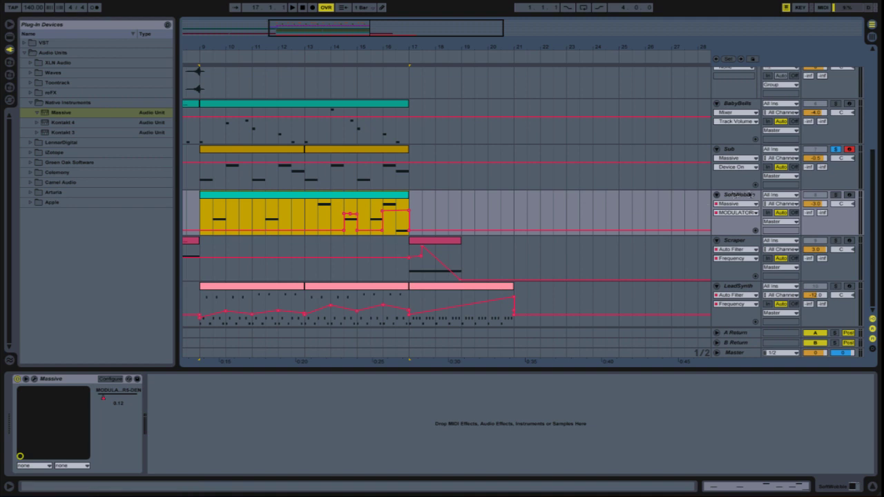
{"action": "right_click", "coordinate": [746, 196]}
{"action": "left_click", "coordinate": [764, 213]}
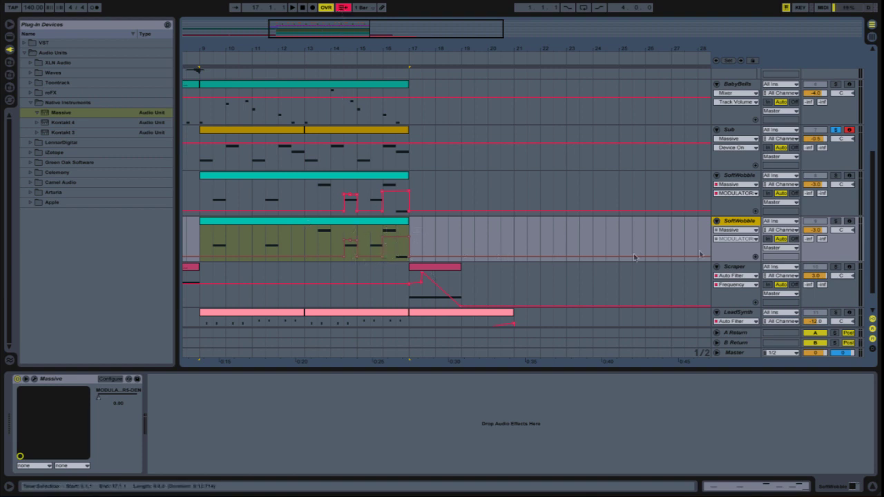
Delete the bar 9 to 17 clip from the duplicated SoftWobble track and re-enable the overridden arrangement automation.
{"action": "left_click", "coordinate": [345, 221]}
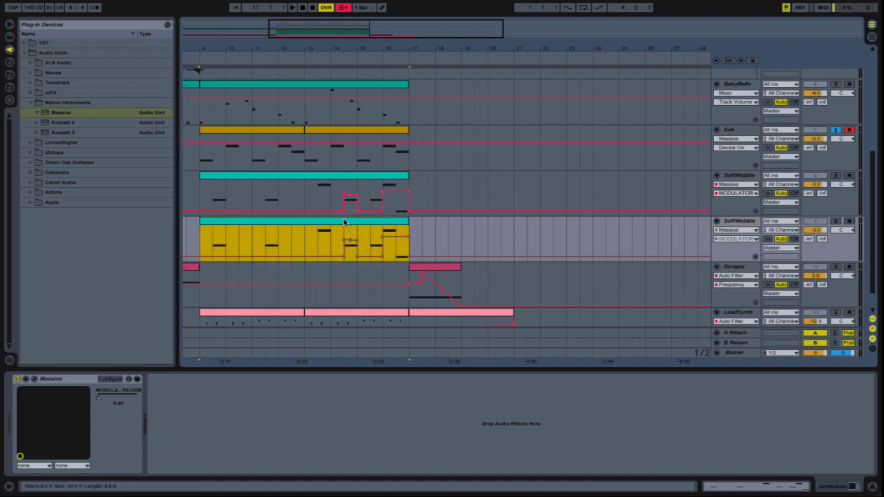
{"action": "key", "text": "Delete"}
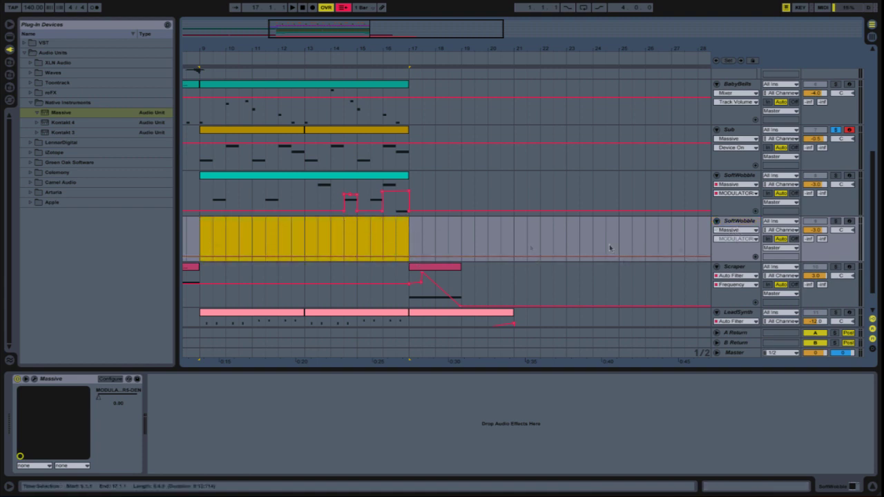
{"action": "left_click", "coordinate": [516, 242]}
{"action": "mouse_move", "coordinate": [345, 37]}
{"action": "left_mouse_down"}
{"action": "mouse_move", "coordinate": [260, 36]}
{"action": "mouse_move", "coordinate": [456, 37]}
{"action": "mouse_move", "coordinate": [336, 36]}
{"action": "left_mouse_up"}
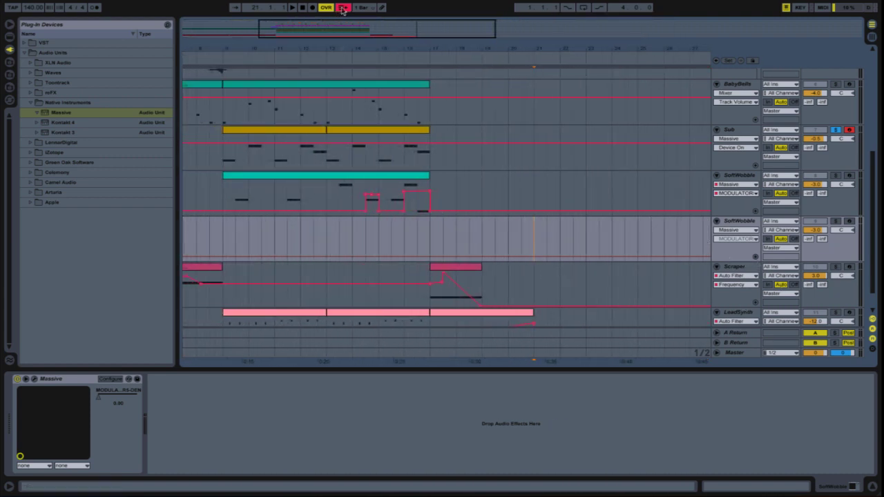
{"action": "left_click", "coordinate": [391, 258]}
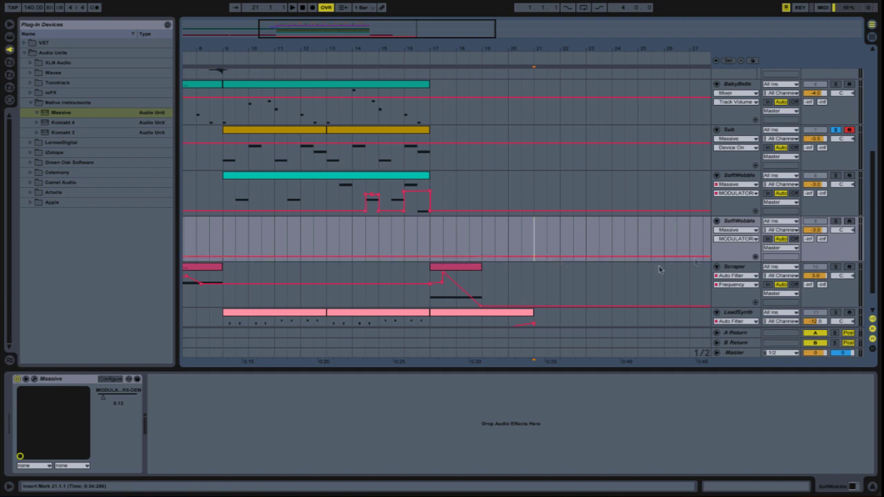
{"action": "left_click", "coordinate": [738, 230]}
{"action": "left_click", "coordinate": [739, 232]}
{"action": "left_click", "coordinate": [738, 230]}
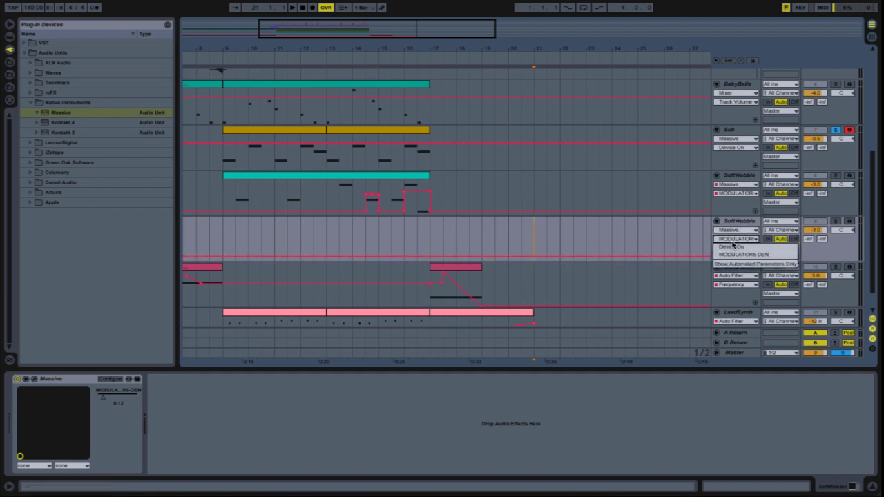
{"action": "left_click", "coordinate": [737, 231]}
{"action": "left_click", "coordinate": [736, 231]}
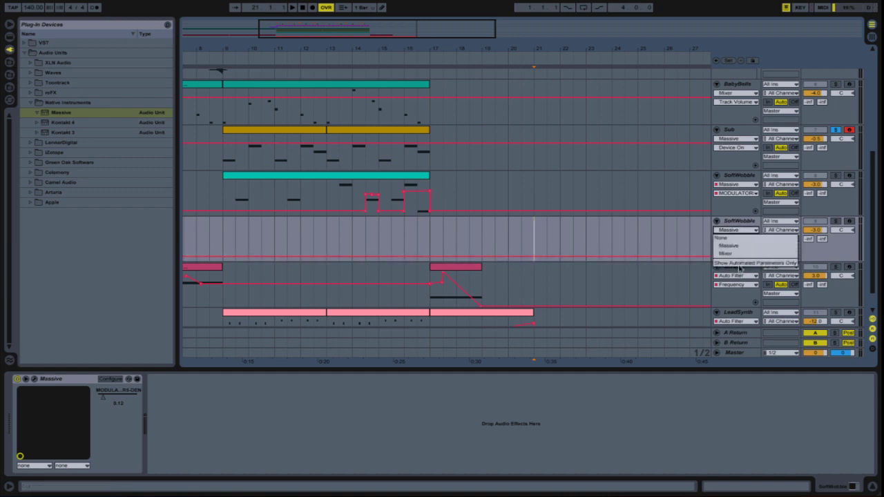
{"action": "left_click", "coordinate": [732, 245]}
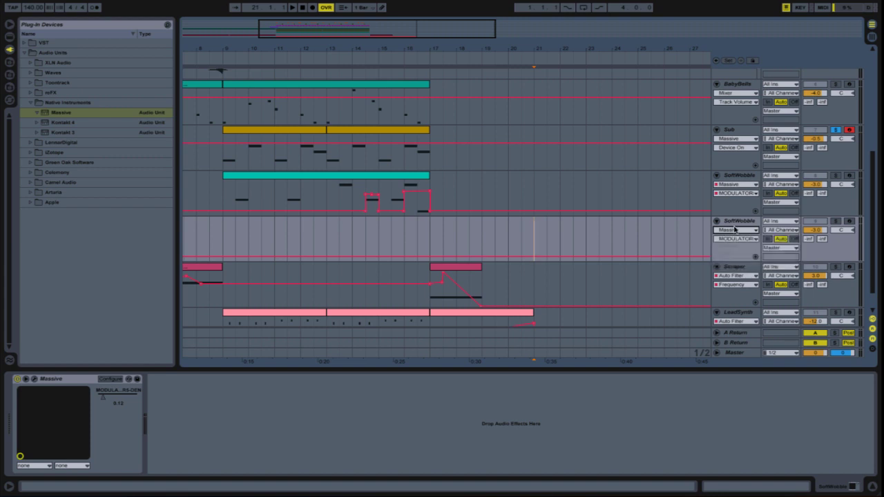
Open the Massive instrument on the duplicated SoftWobble track and increase the glide time in its oscillator settings.
{"action": "left_click", "coordinate": [456, 236]}
{"action": "left_click", "coordinate": [35, 380]}
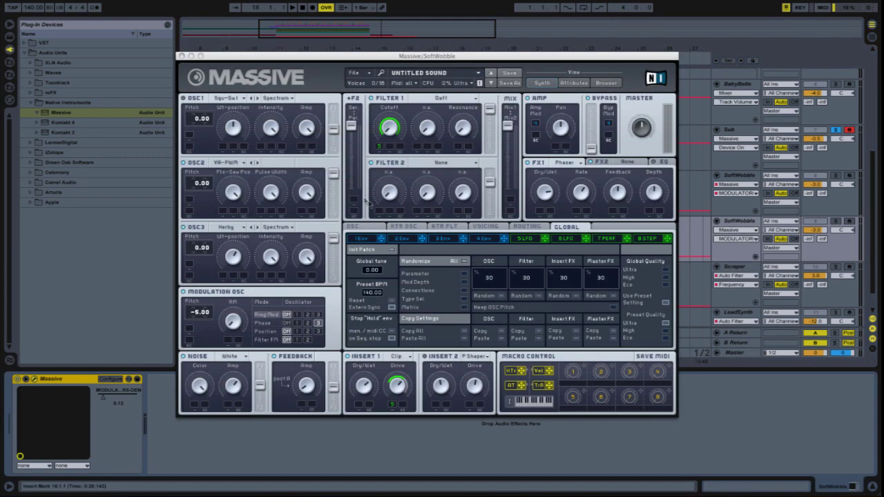
{"action": "left_click_drag", "start_coordinate": [378, 56], "coordinate": [384, 57]}
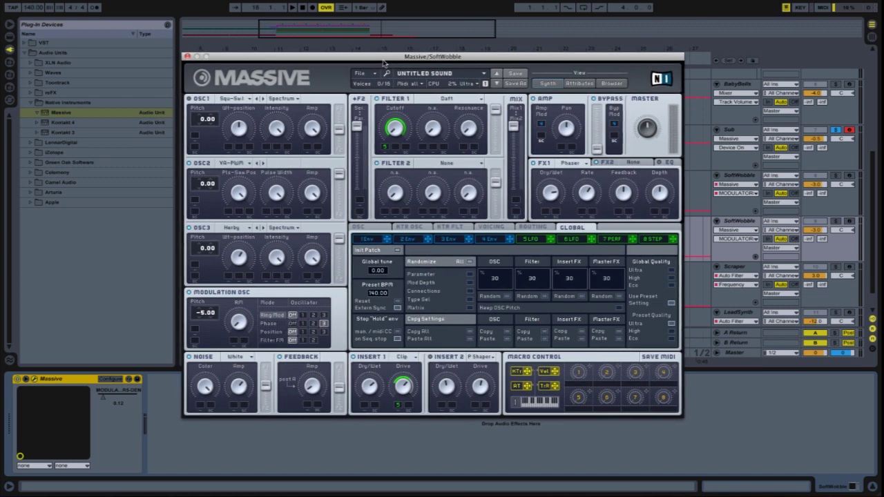
{"action": "left_click", "coordinate": [359, 227]}
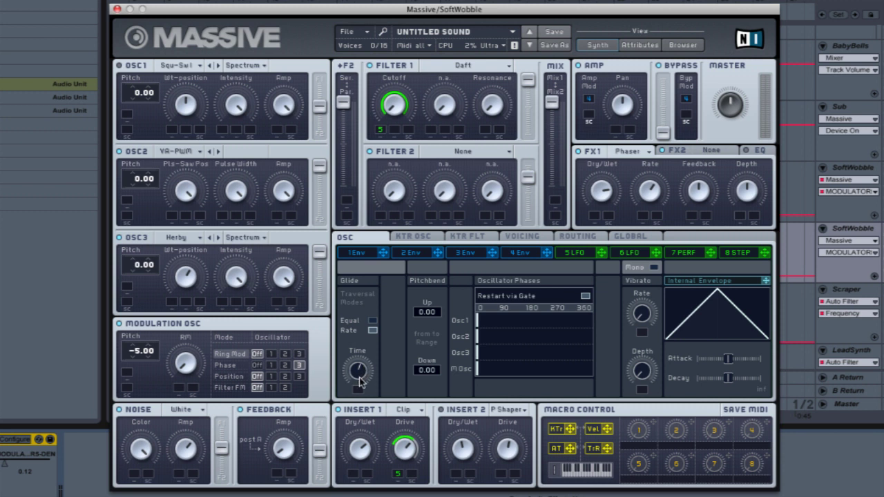
{"action": "left_click", "coordinate": [358, 370]}
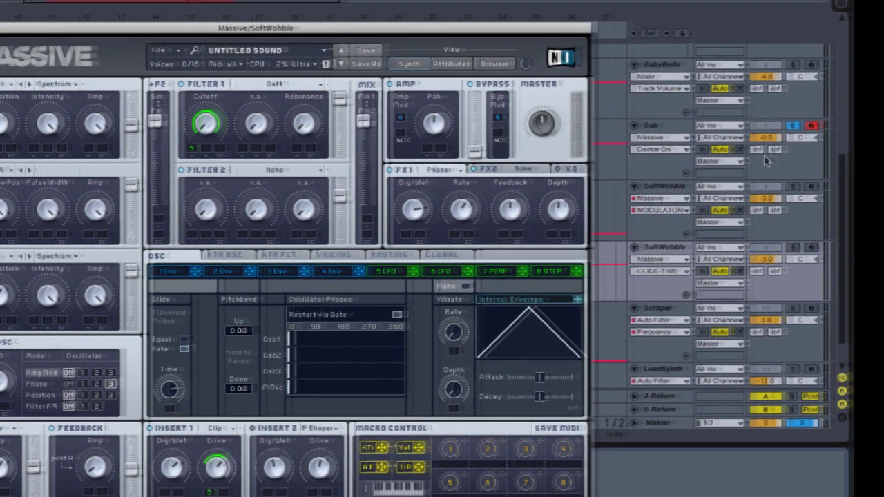
Solo and record-arm the duplicated SoftWobble track, and try out the glide time with played notes.
{"action": "left_click", "coordinate": [811, 250]}
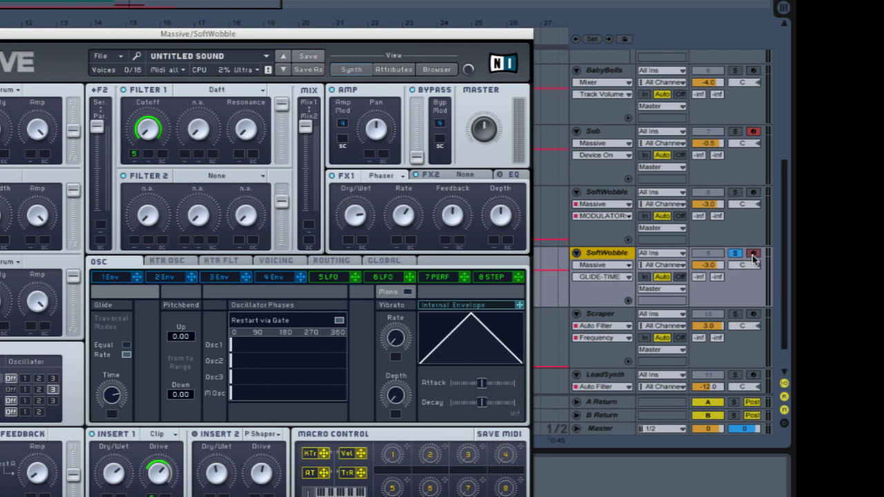
{"action": "left_click", "coordinate": [755, 254]}
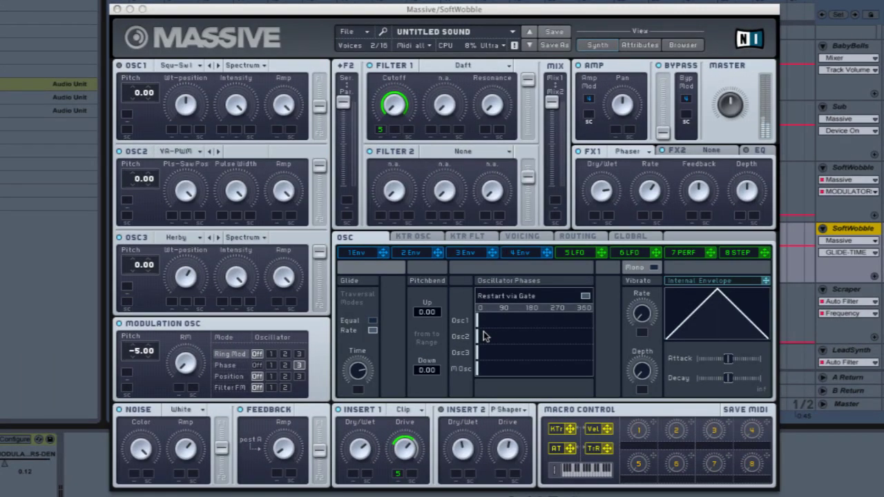
{"action": "left_click", "coordinate": [359, 372]}
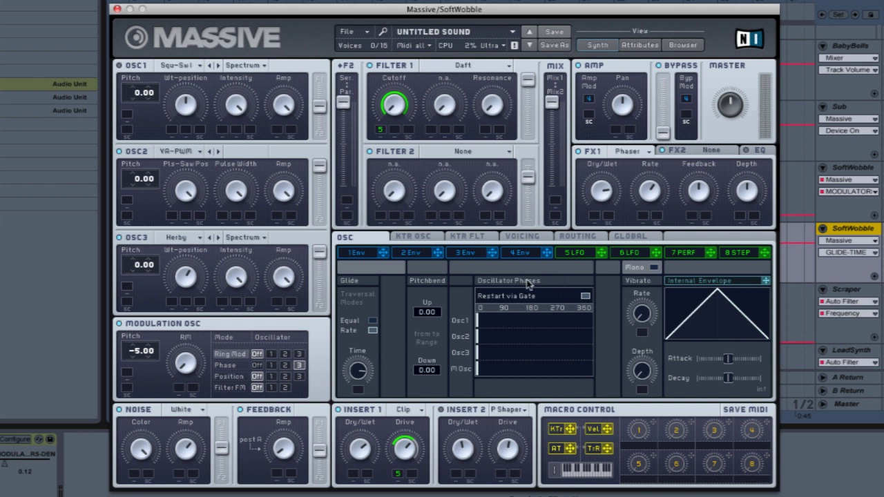
Set the ratio of LFO 5 in the duplicated SoftWobble's Massive to 1/8 and close the instrument window.
{"action": "left_click", "coordinate": [572, 254]}
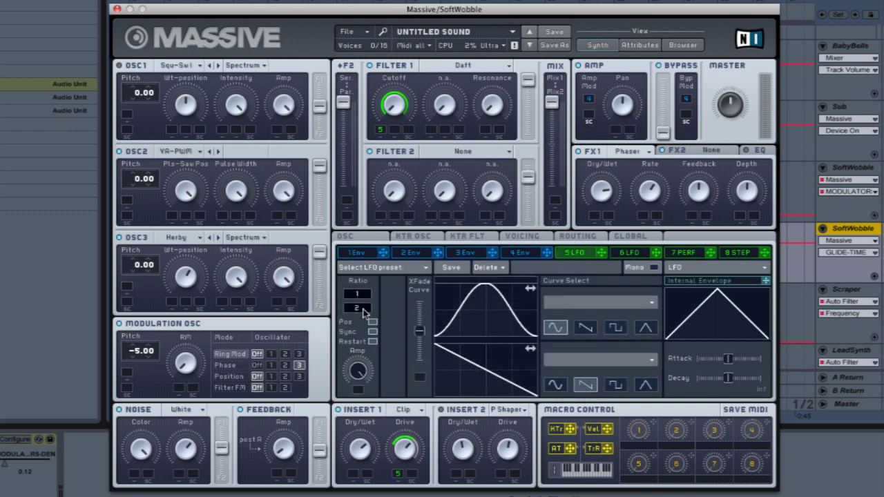
{"action": "scroll", "coordinate": [366, 313], "scroll_direction": "up", "scroll_amount": 2}
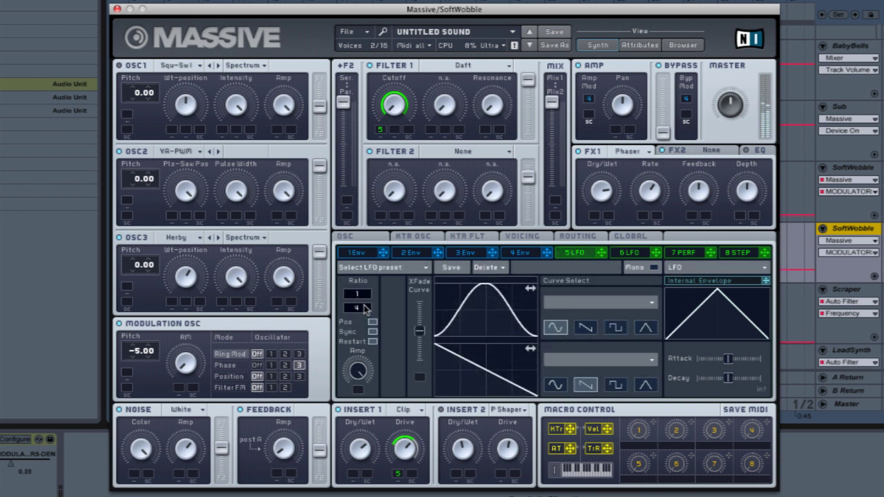
{"action": "scroll", "coordinate": [366, 311], "scroll_direction": "up", "scroll_amount": 4}
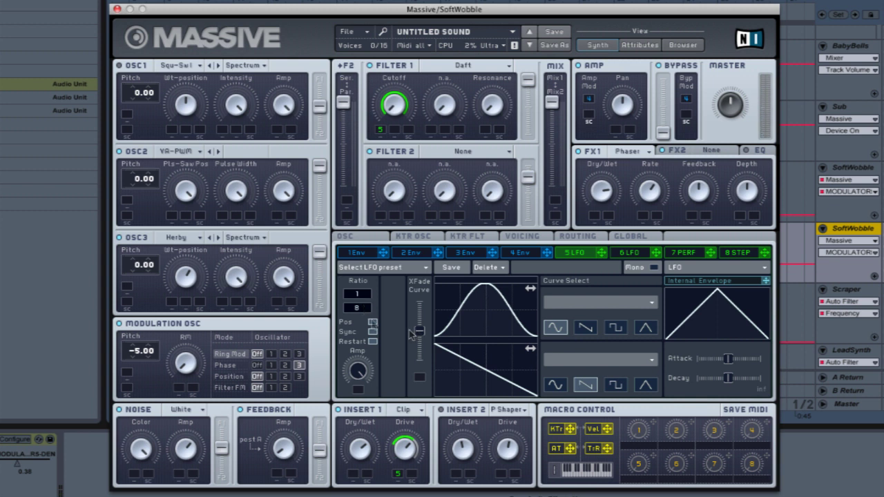
{"action": "left_click", "coordinate": [118, 9]}
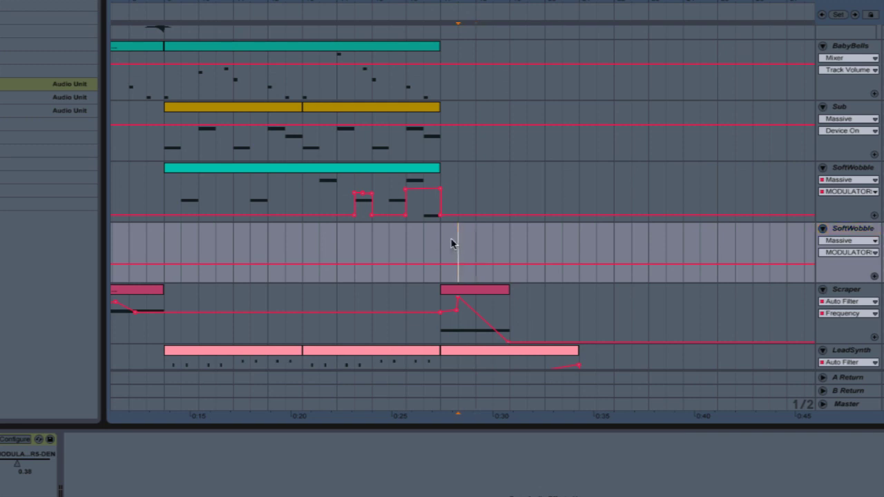
Insert an empty MIDI clip from bar 17 to bar 21 on the duplicated SoftWobble track.
{"action": "left_click_drag", "start_coordinate": [442, 253], "coordinate": [577, 256]}
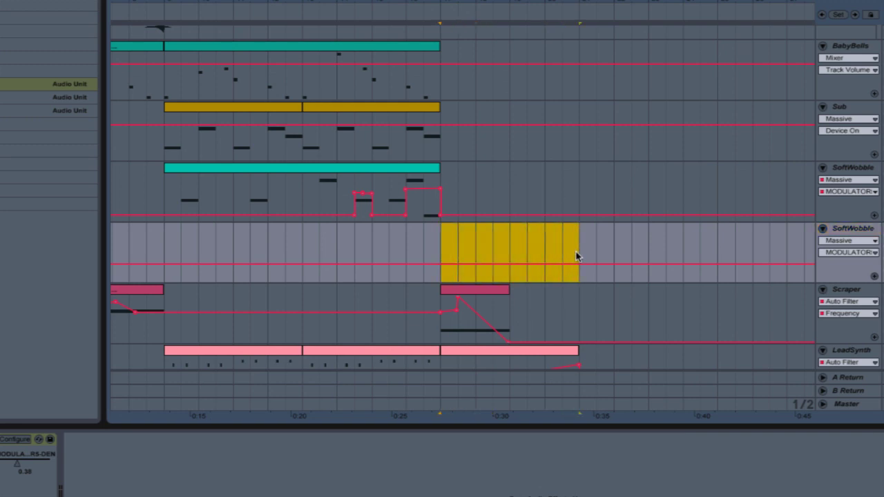
{"action": "right_click", "coordinate": [512, 242]}
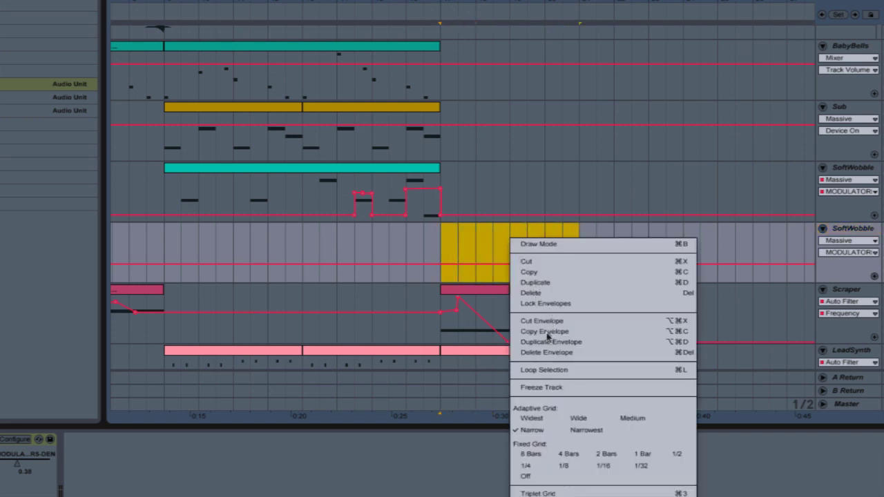
{"action": "right_click", "coordinate": [499, 240]}
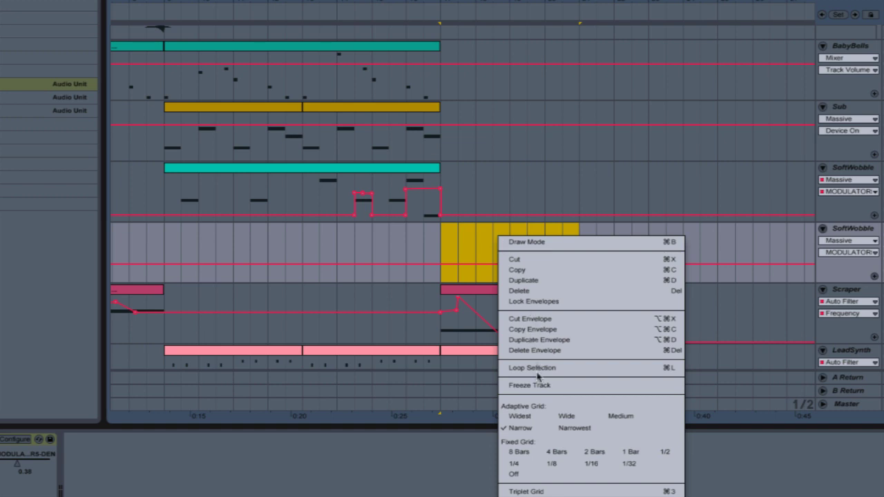
{"action": "left_click", "coordinate": [481, 270]}
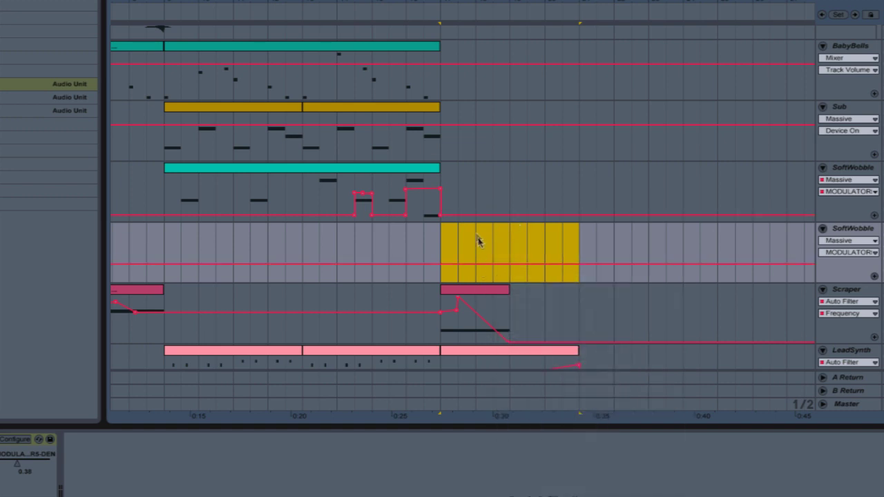
{"action": "right_click", "coordinate": [479, 235]}
{"action": "left_click", "coordinate": [500, 298]}
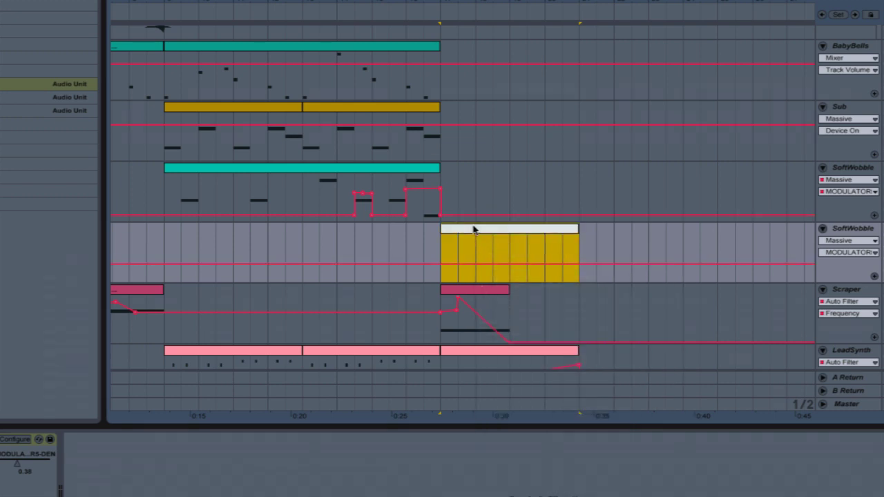
Open the new SoftWobble clip and add an E1 note at its start, five sixteenths long.
{"action": "double_click", "coordinate": [473, 230]}
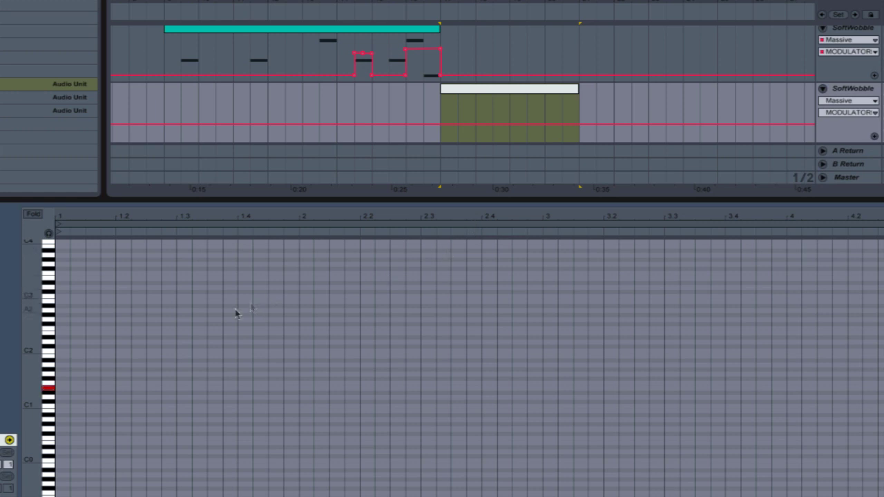
{"action": "double_click", "coordinate": [64, 390]}
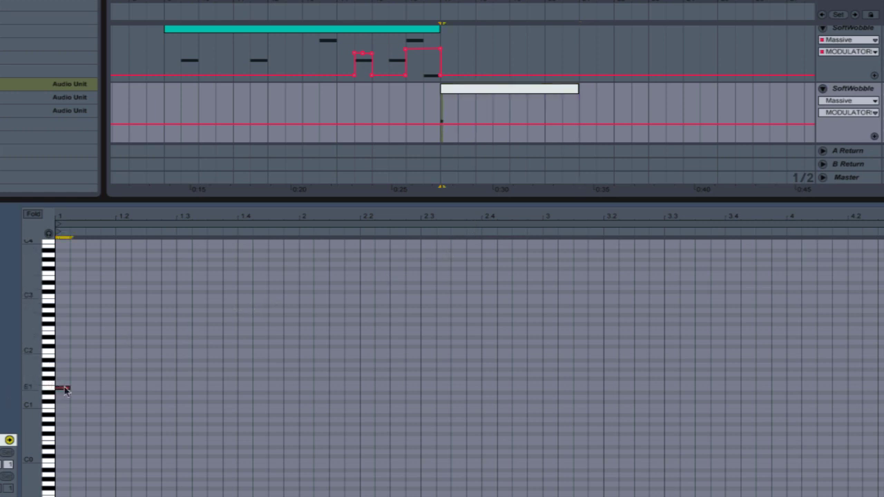
{"action": "left_click_drag", "start_coordinate": [67, 388], "coordinate": [132, 388]}
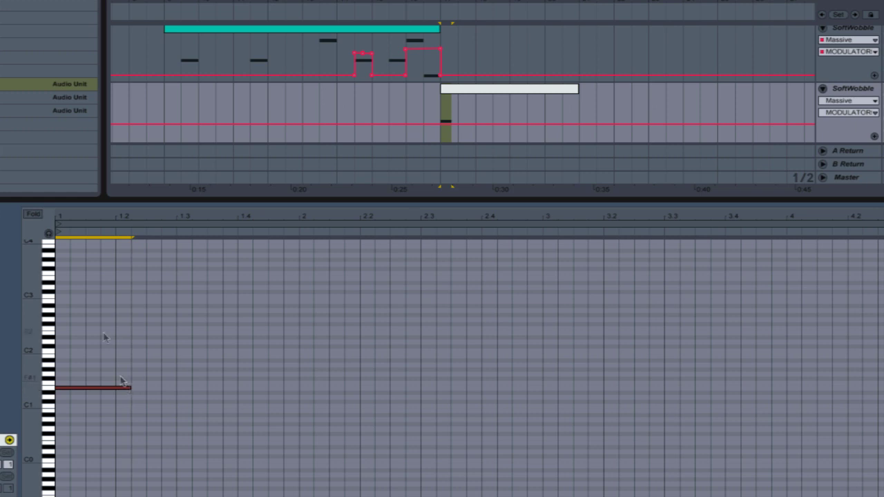
Add an E4 note overlapping the E1 note, running from 1.1.4 to the clip's end, and play back the glide.
{"action": "scroll", "coordinate": [104, 331], "scroll_direction": "up", "scroll_amount": 2}
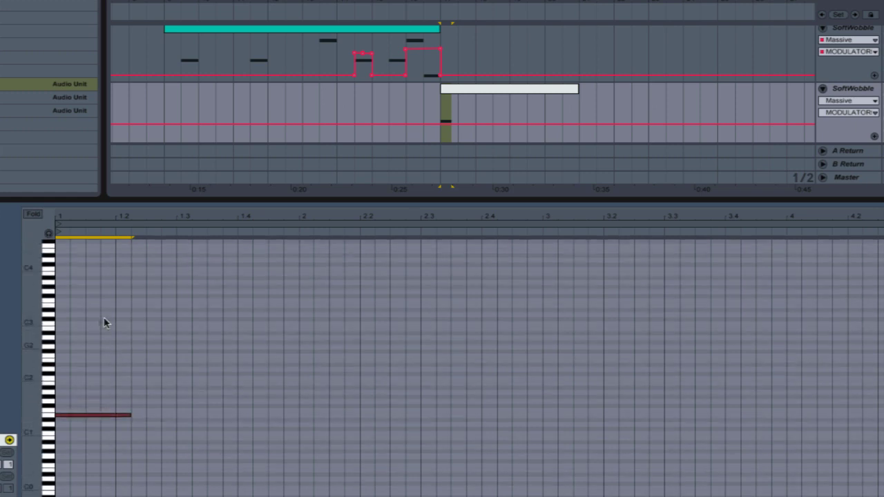
{"action": "double_click", "coordinate": [64, 250]}
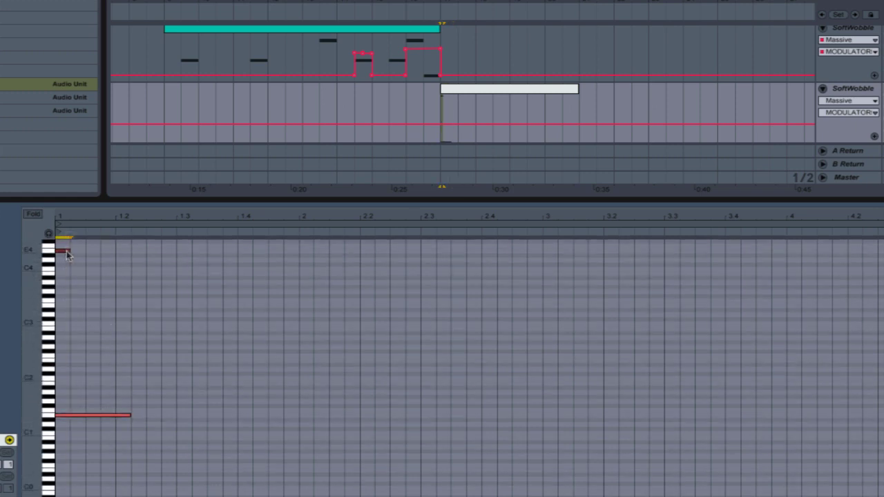
{"action": "left_click_drag", "start_coordinate": [68, 250], "coordinate": [883, 251]}
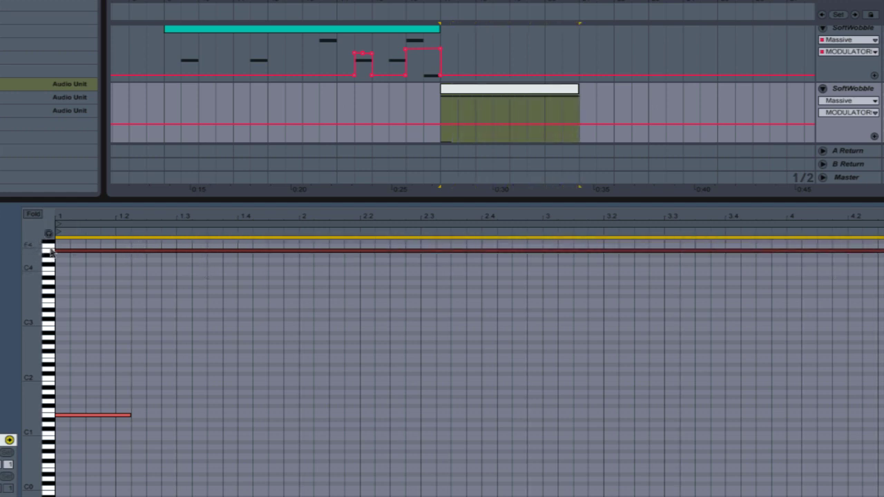
{"action": "left_click_drag", "start_coordinate": [57, 253], "coordinate": [101, 250]}
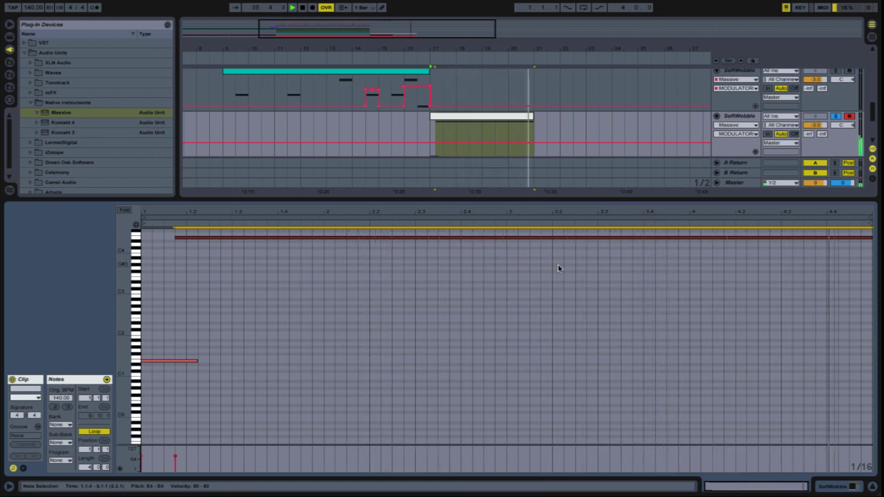
{"action": "key", "text": "space"}
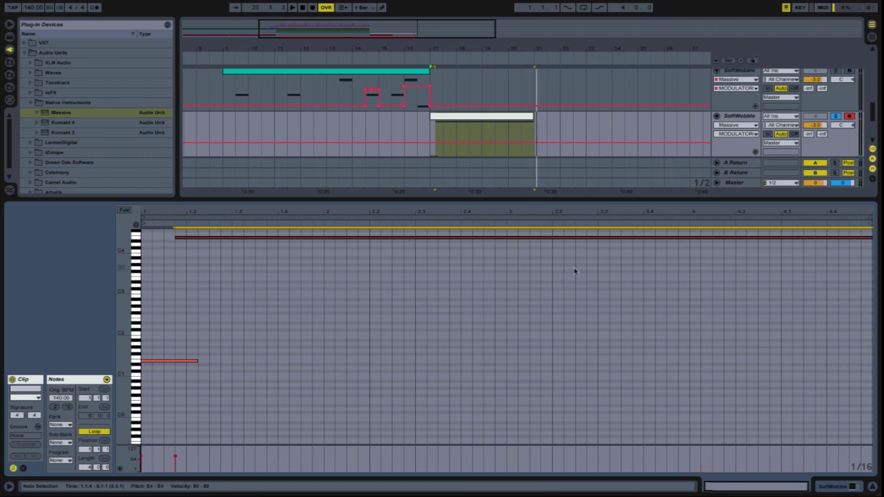
Show the duplicated SoftWobble track's devices and add an Auto Filter after Massive.
{"action": "left_click", "coordinate": [503, 118]}
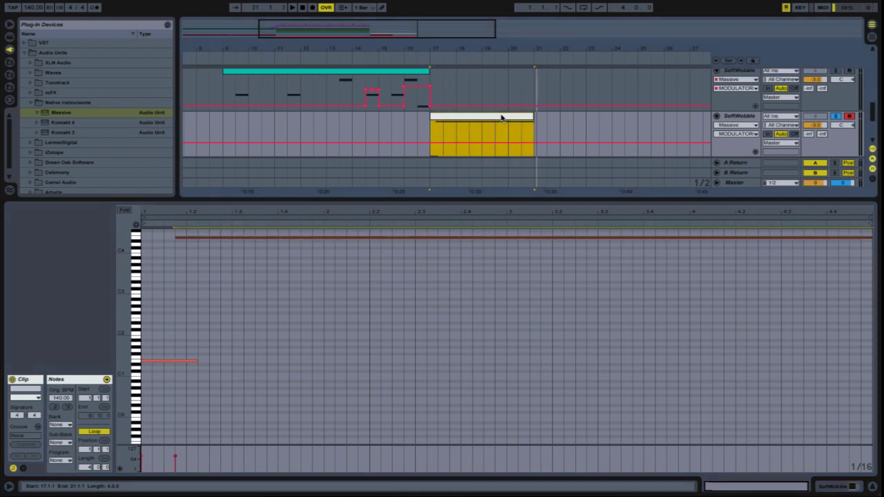
{"action": "left_click", "coordinate": [873, 488]}
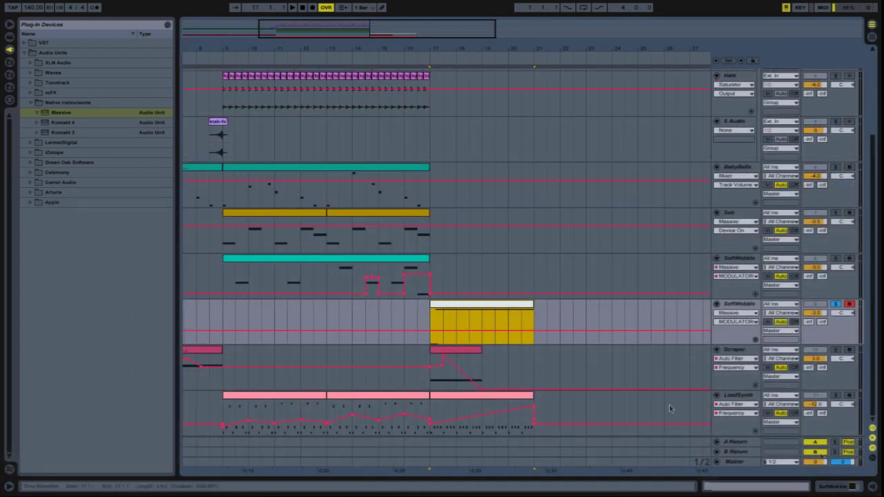
{"action": "left_click", "coordinate": [749, 306]}
{"action": "left_click", "coordinate": [832, 487]}
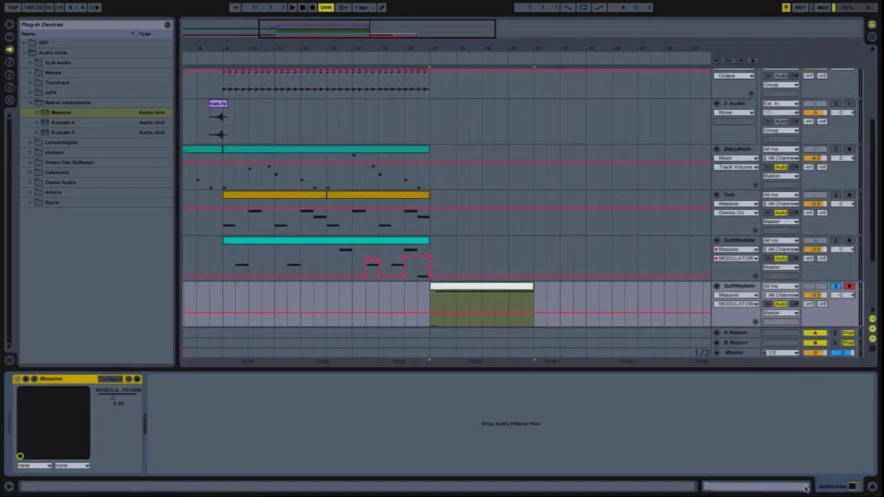
{"action": "left_click", "coordinate": [10, 37]}
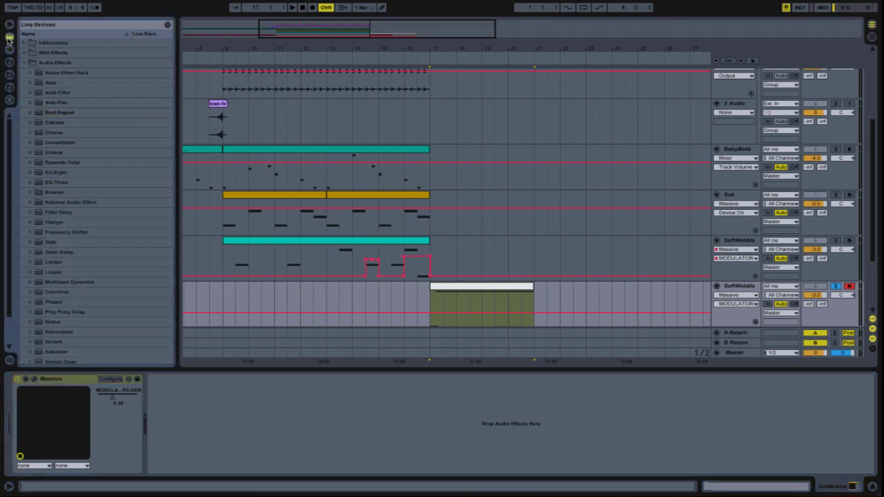
{"action": "left_click_drag", "start_coordinate": [55, 92], "coordinate": [240, 442]}
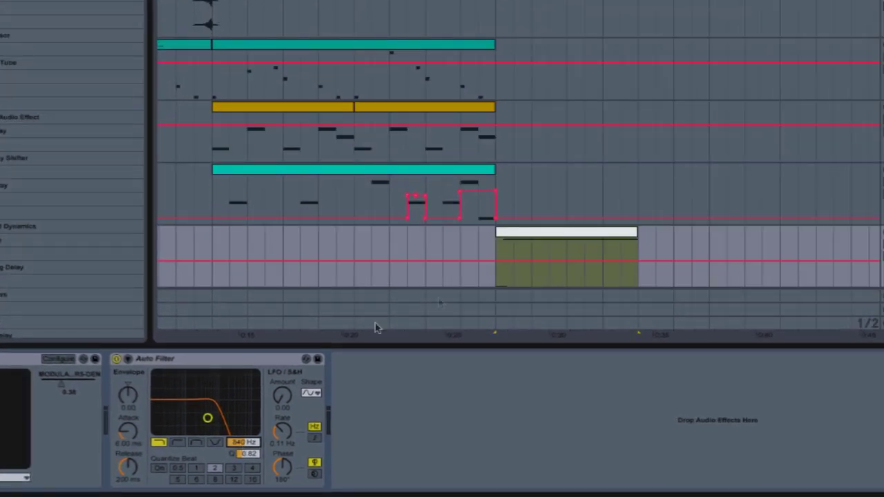
Automate the Auto Filter frequency to rise across the bar 17 to 21 clip to about 19.9 kHz, and play it back.
{"action": "left_click", "coordinate": [498, 263]}
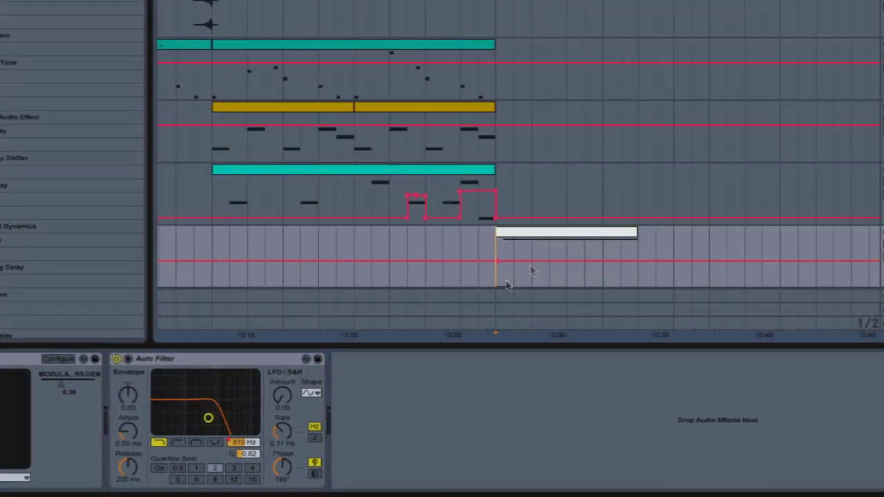
{"action": "left_click_drag", "start_coordinate": [637, 262], "coordinate": [637, 240]}
{"action": "left_click", "coordinate": [563, 277]}
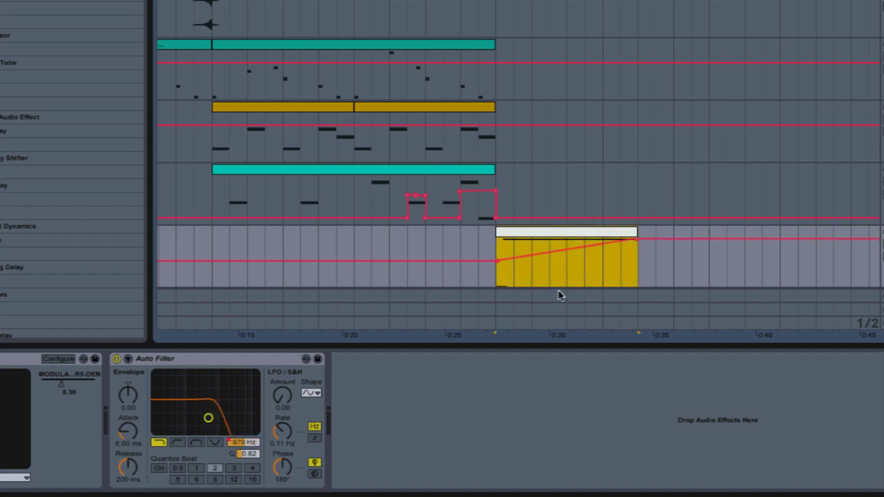
{"action": "key", "text": "space"}
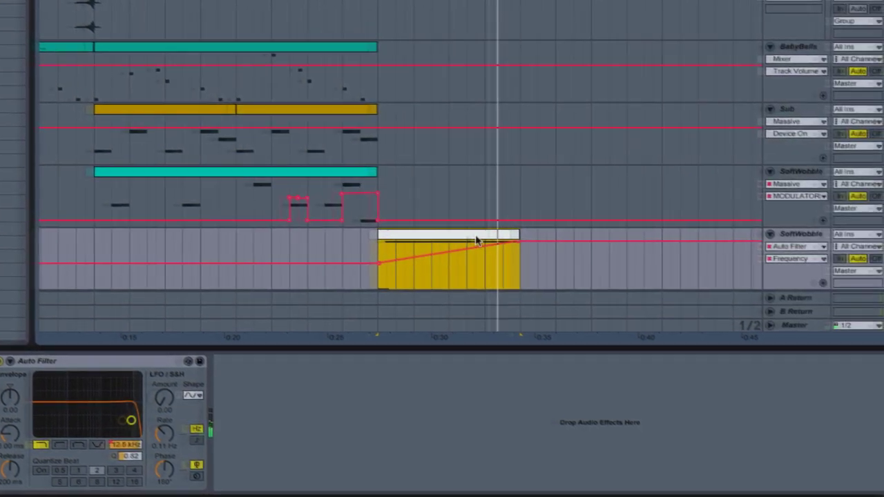
Unsolo the duplicated SoftWobble track and play the section from bar 17 together with the other tracks.
{"action": "left_click", "coordinate": [452, 233]}
{"action": "scroll", "coordinate": [448, 221], "scroll_direction": "down", "scroll_amount": 3}
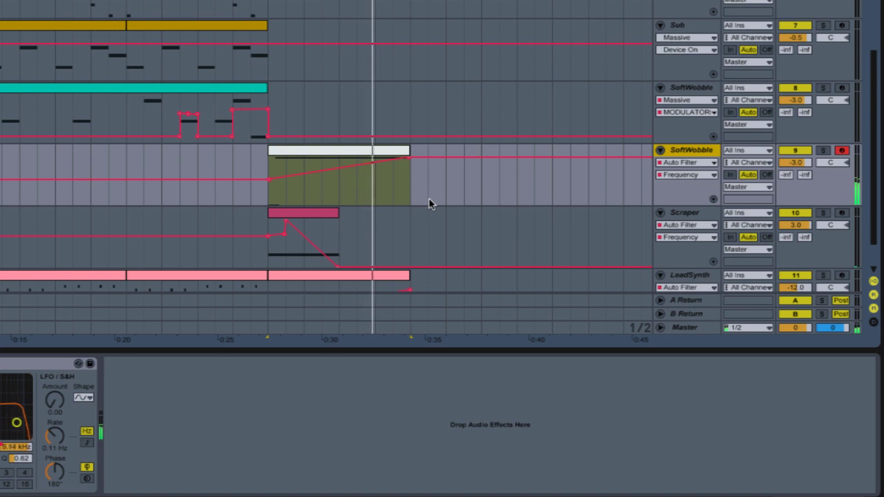
{"action": "left_click", "coordinate": [270, 182]}
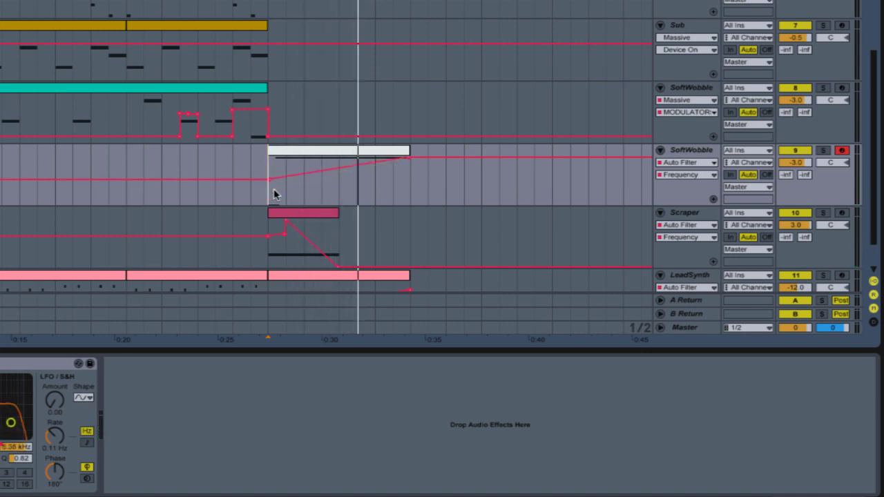
{"action": "left_click", "coordinate": [303, 151]}
{"action": "scroll", "coordinate": [307, 162], "scroll_direction": "up", "scroll_amount": 2}
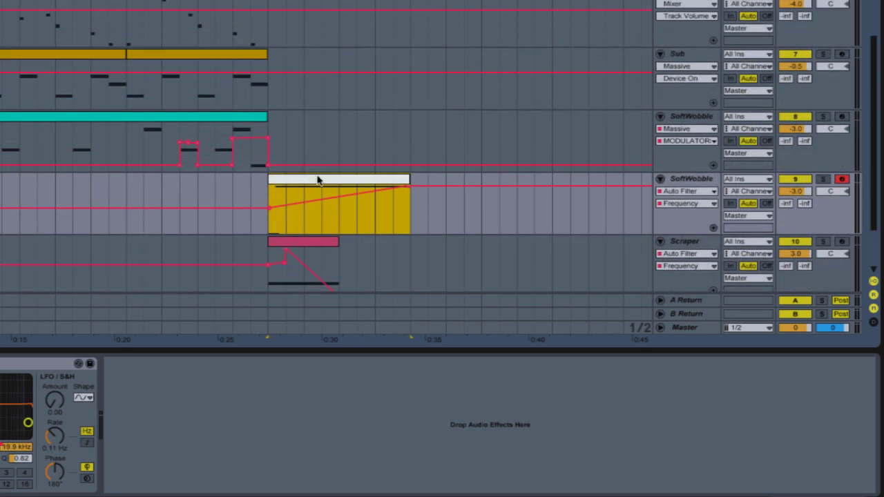
{"action": "scroll", "coordinate": [318, 180], "scroll_direction": "down", "scroll_amount": 3}
{"action": "scroll", "coordinate": [319, 181], "scroll_direction": "up", "scroll_amount": 10}
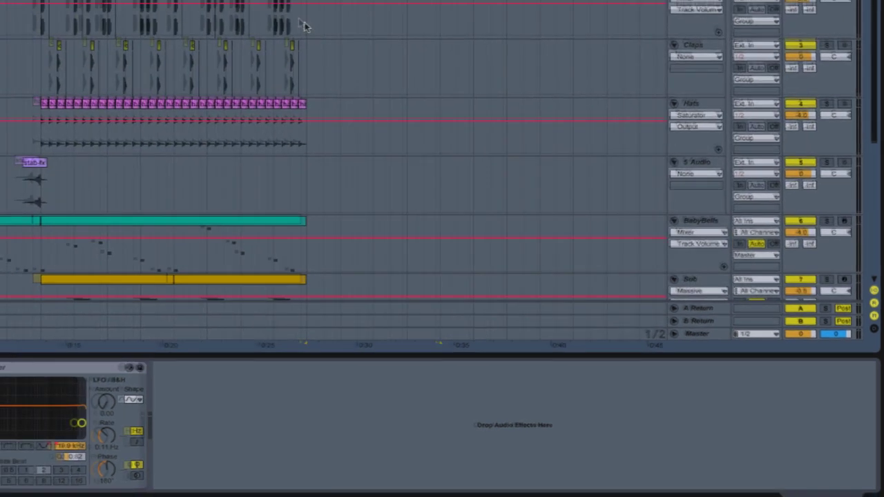